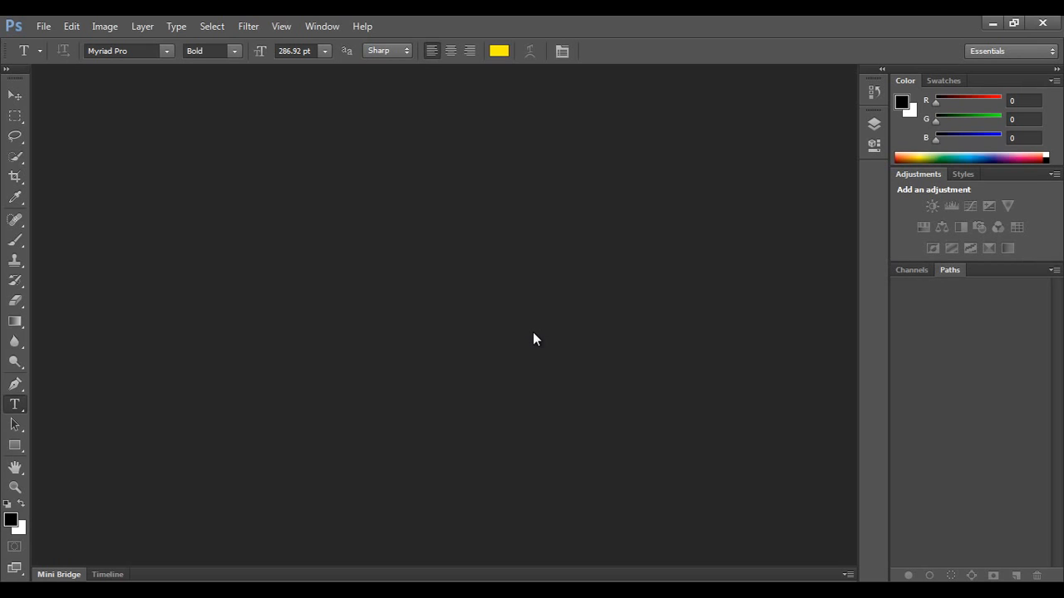
Step: Switch to the images folder, preview Bhaag Milkha Bhaag.jpg and examine the runner up close and in full
key(alt+Tab)
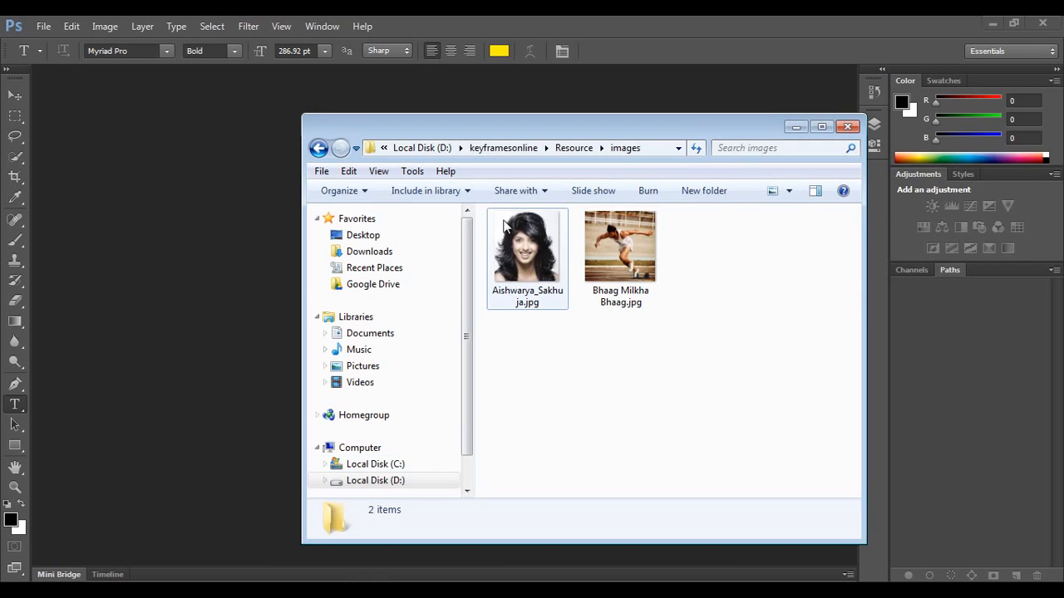
click(643, 246)
right_click(643, 241)
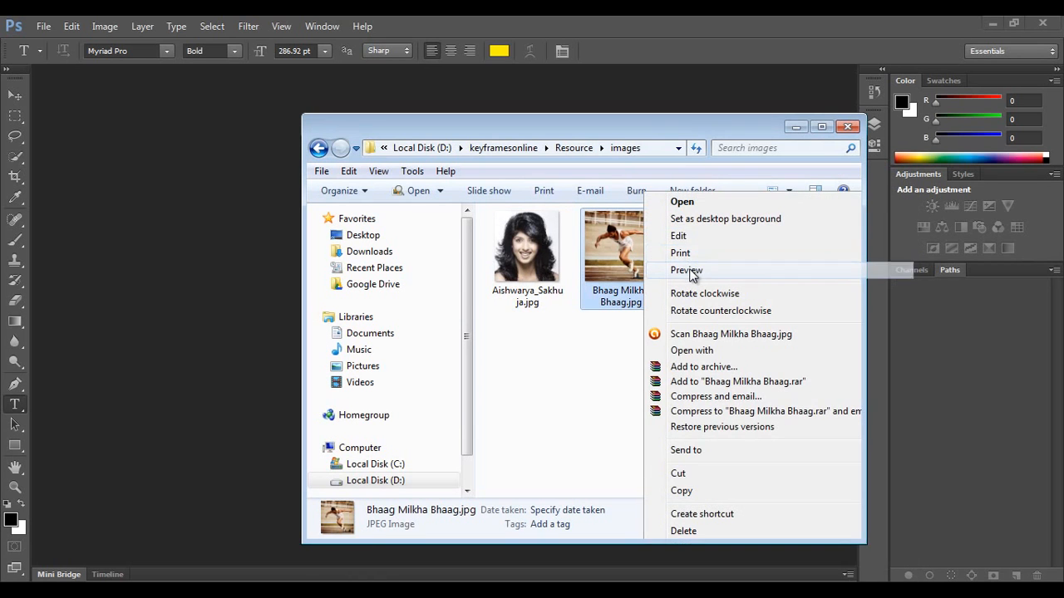
click(689, 268)
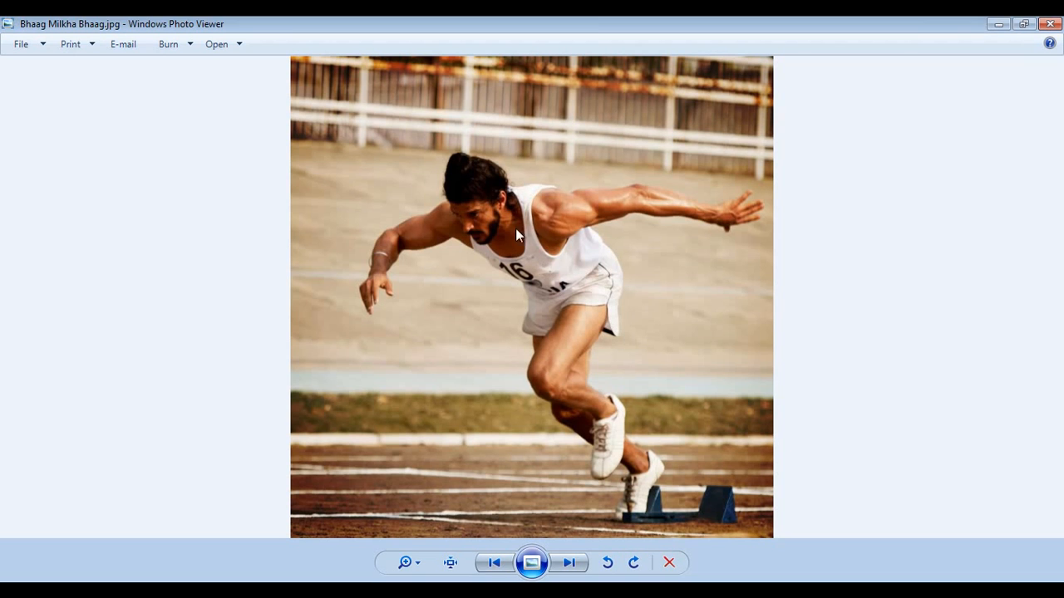
scroll(625, 290, up, 3)
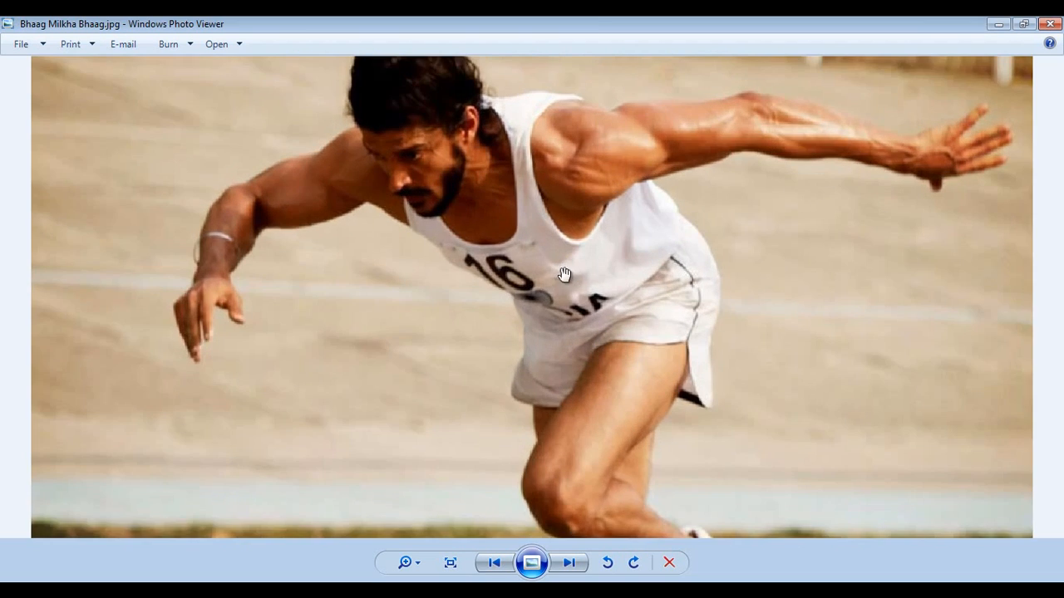
scroll(581, 266, down, 3)
scroll(568, 246, up, 1)
scroll(569, 246, up, 2)
scroll(518, 226, down, 3)
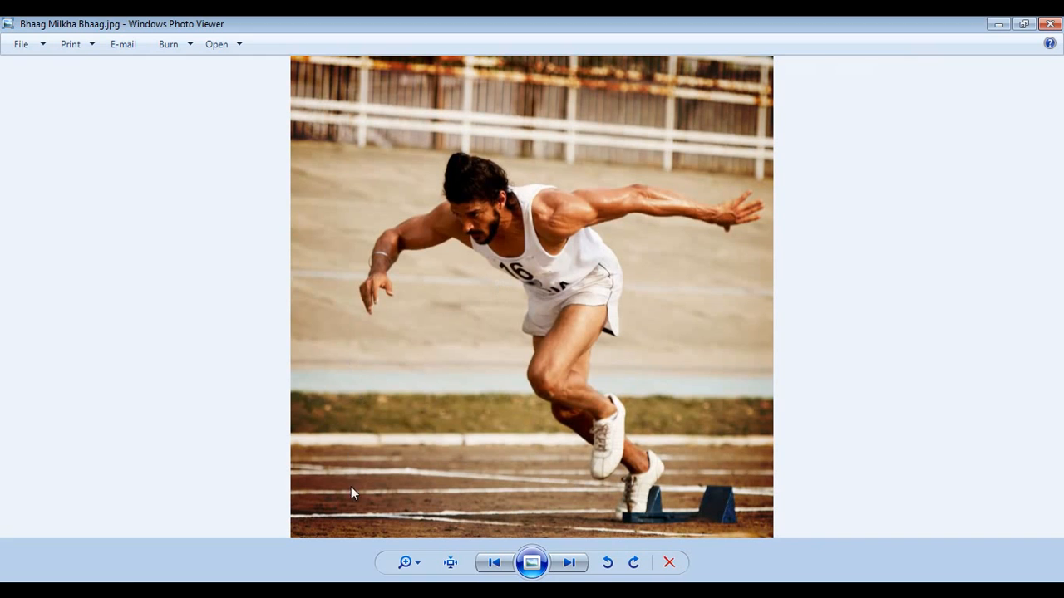
Step: Bring up the images folder containing BMB_3146_162.JPG and preview that photo
key(super)
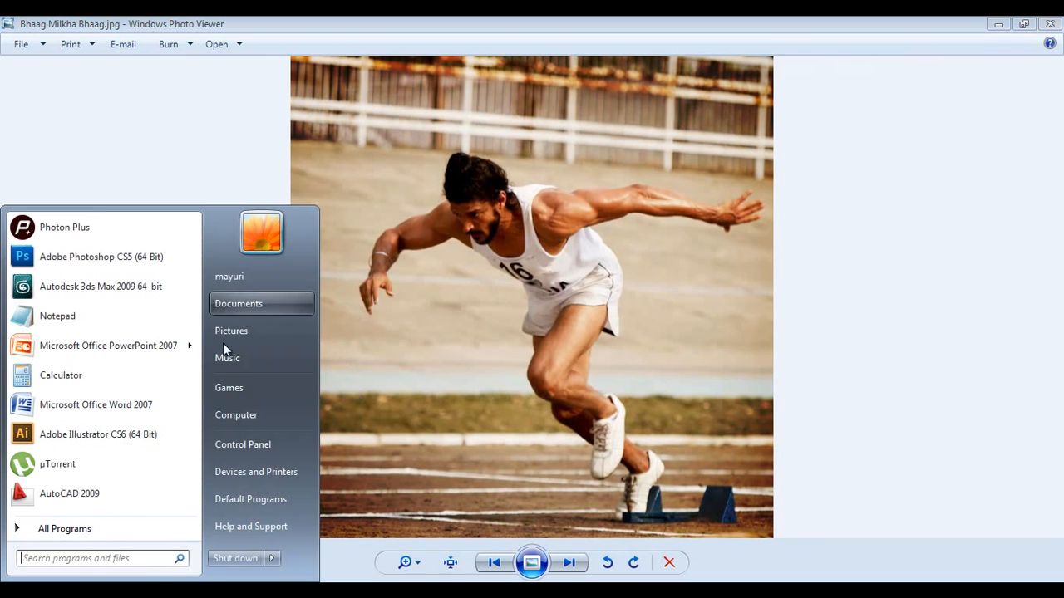
click(240, 420)
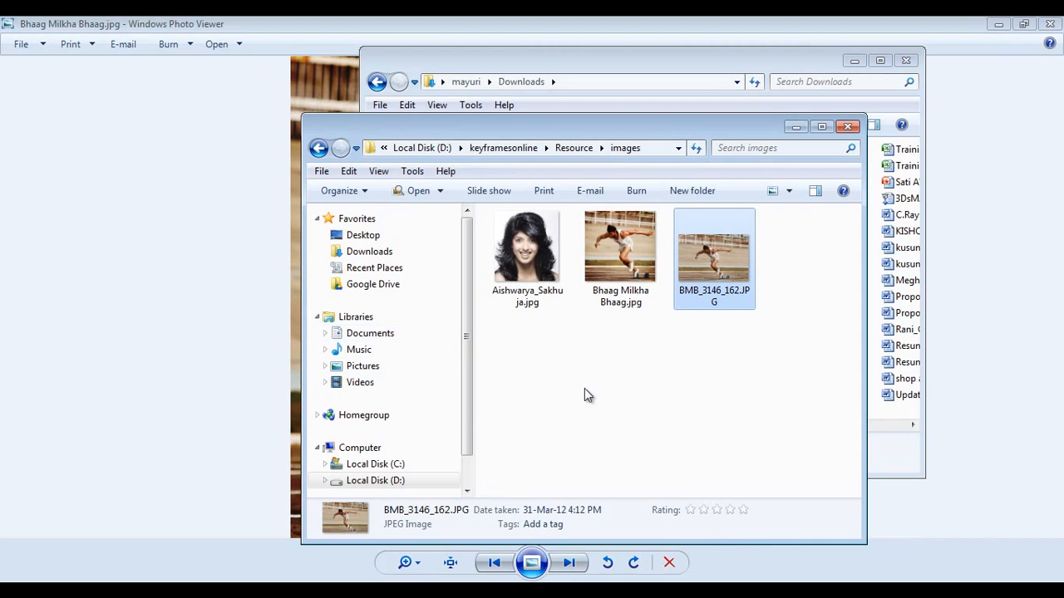
click(584, 388)
right_click(729, 261)
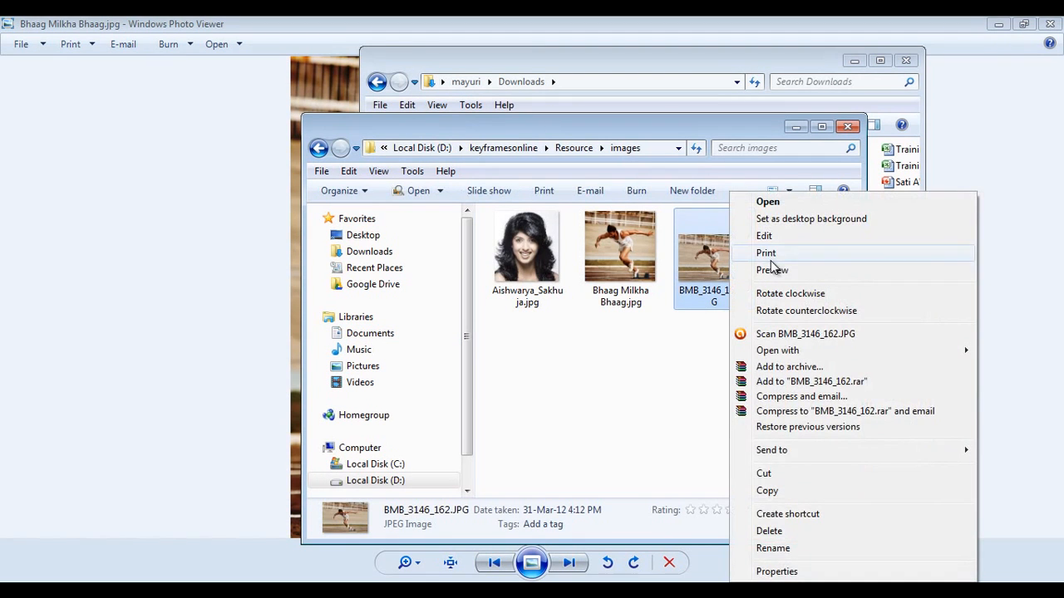
click(771, 269)
Step: Examine the runner's face, arms and clothing and the surrounding track in the BMB_3146_162.JPG photo
scroll(482, 356, up, 2)
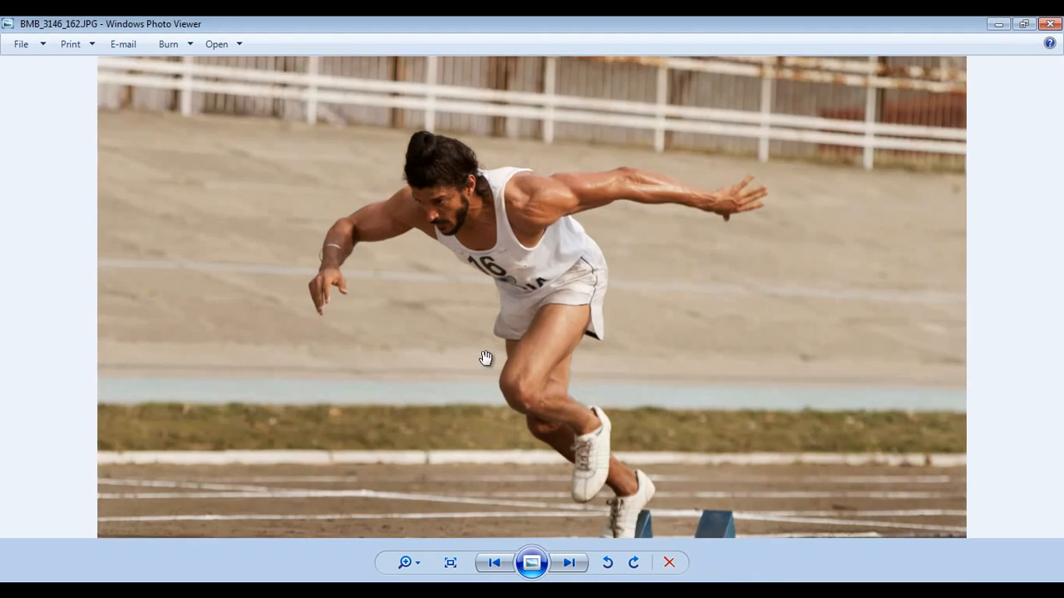
scroll(604, 314, down, 2)
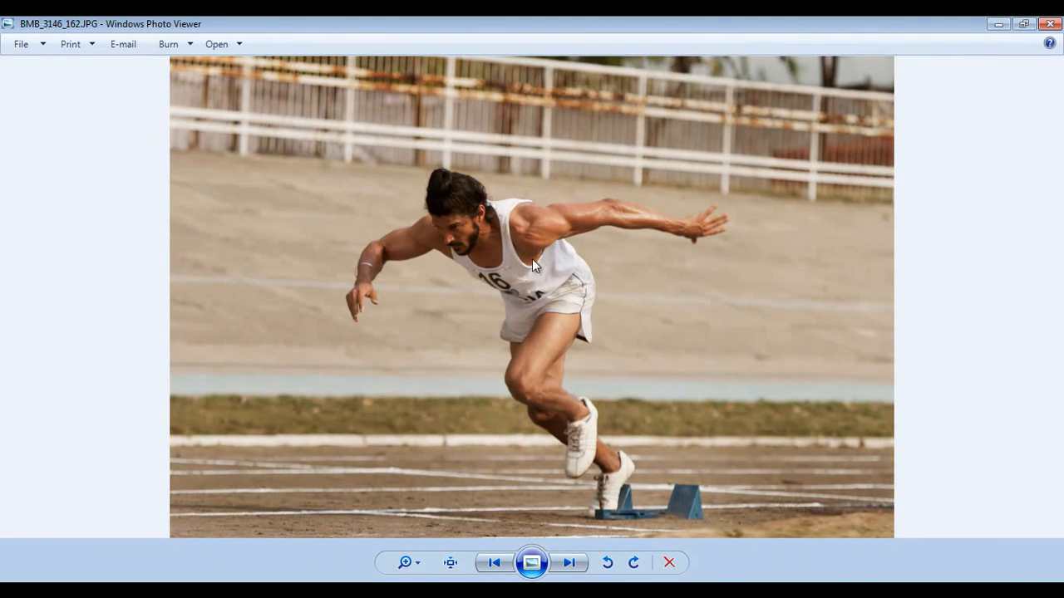
scroll(510, 255, up, 2)
scroll(507, 254, up, 1)
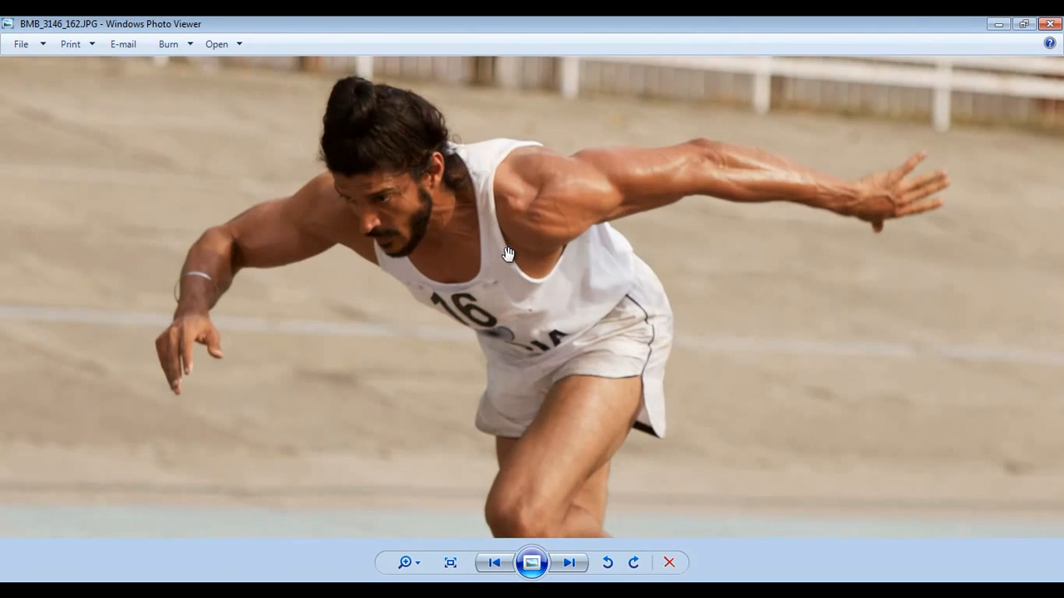
drag(417, 213, 442, 240)
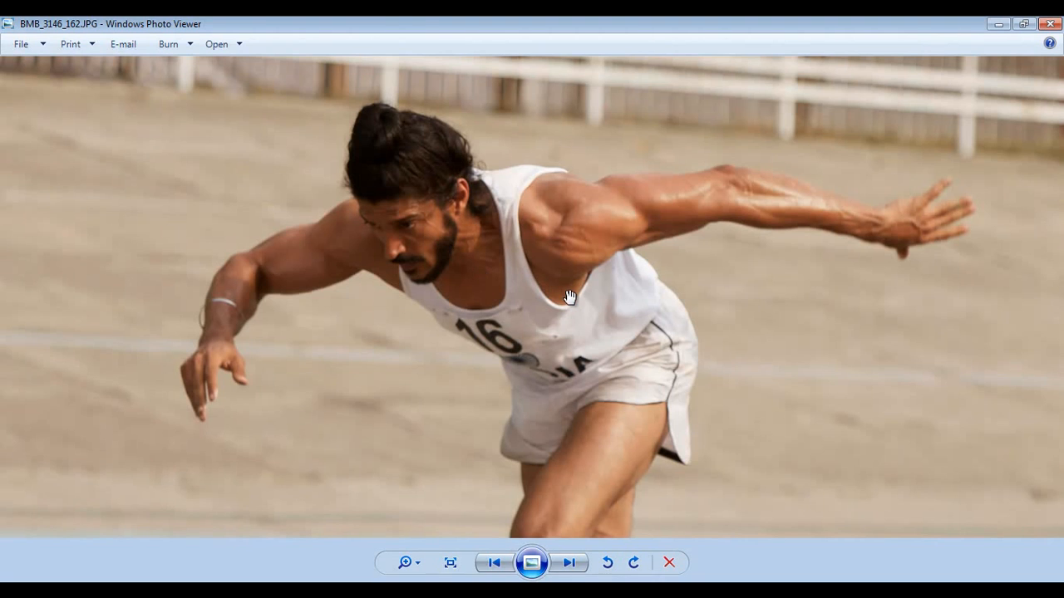
drag(586, 381, 621, 399)
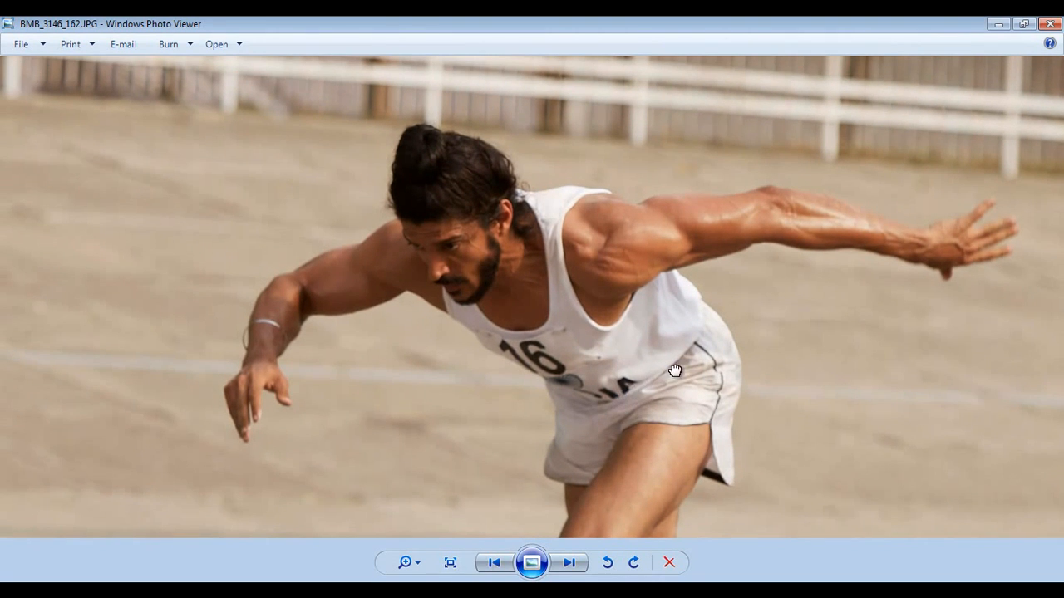
drag(676, 370, 782, 330)
drag(823, 363, 729, 320)
scroll(715, 370, down, 2)
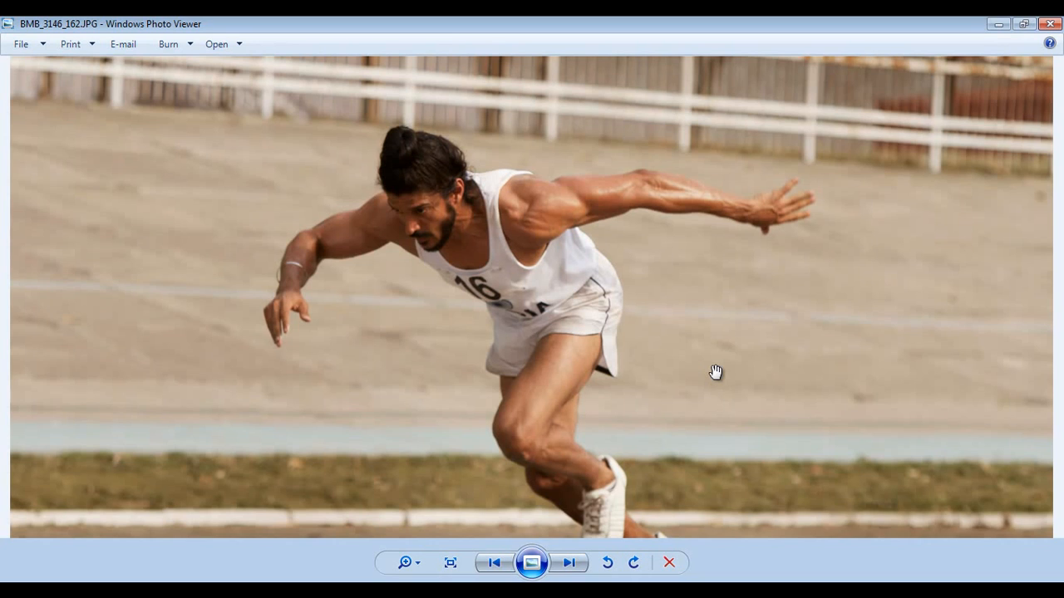
scroll(716, 372, down, 1)
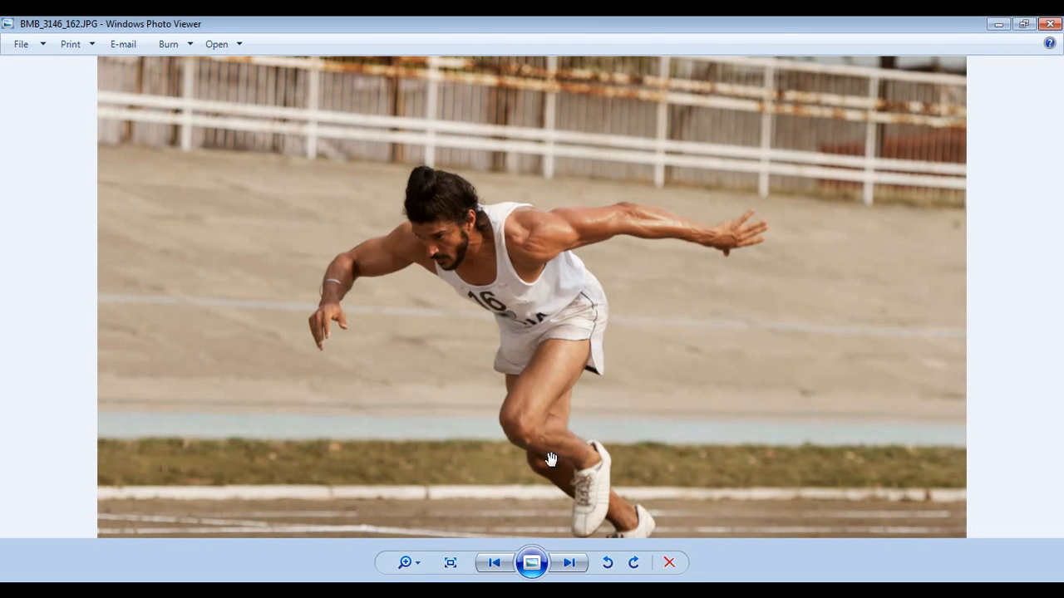
scroll(571, 324, down, 1)
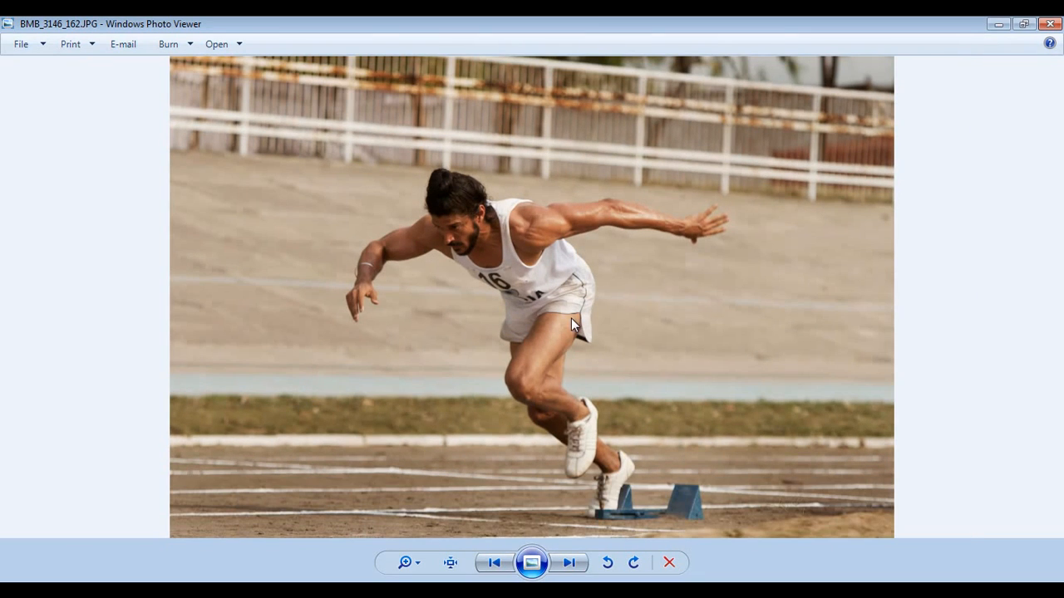
Step: Open the previewed BMB_3146_162.JPG photo in Photoshop
right_click(556, 279)
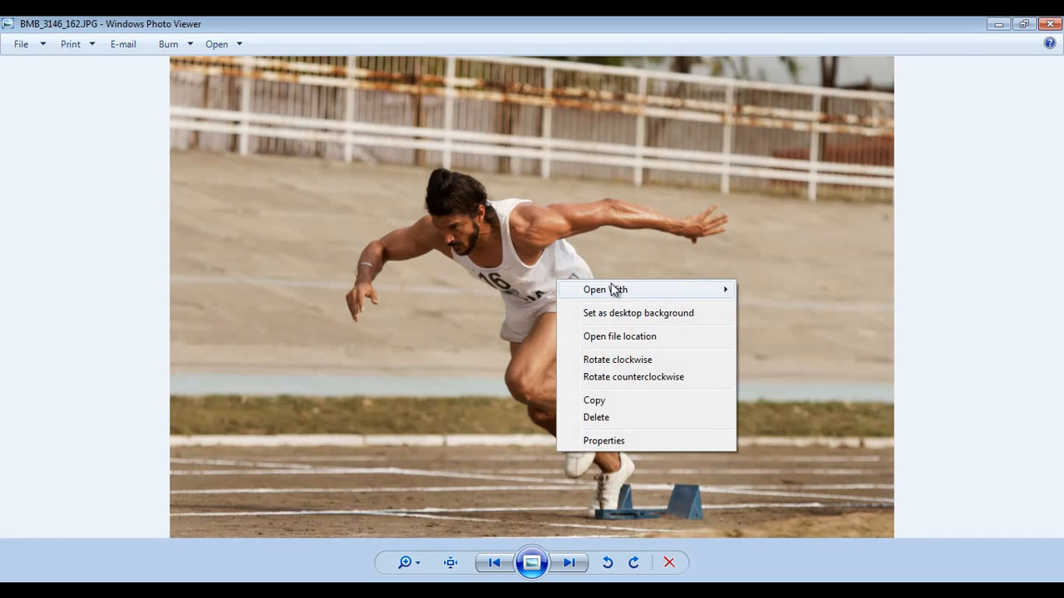
mouse_move(612, 289)
click(779, 360)
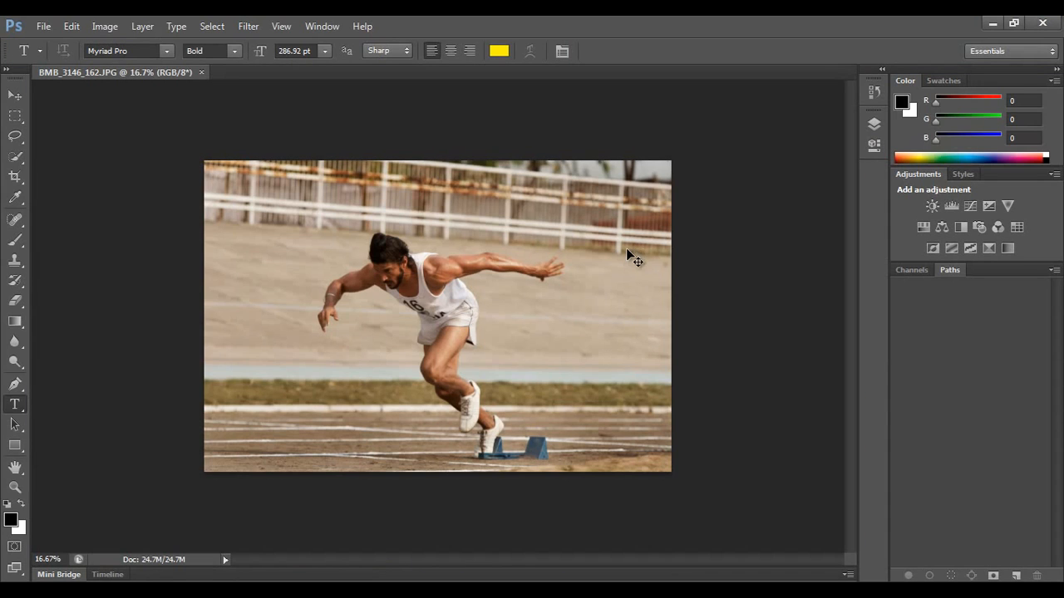
Step: Draw a rectangular marquee selection around the runner, from above his head to below his feet, and reposition it over his body
key(ctrl+plus)
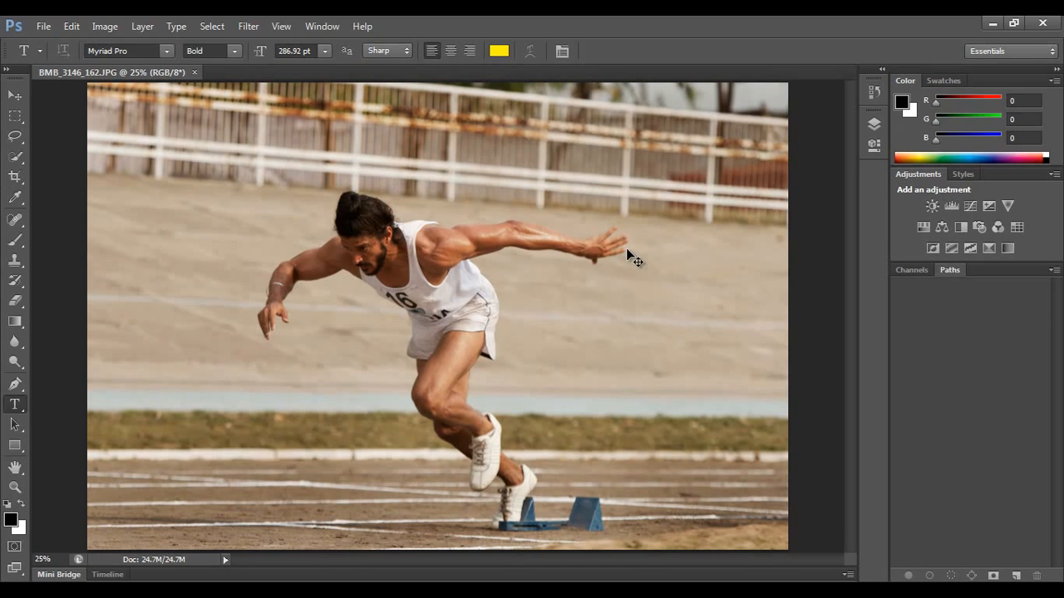
click(17, 120)
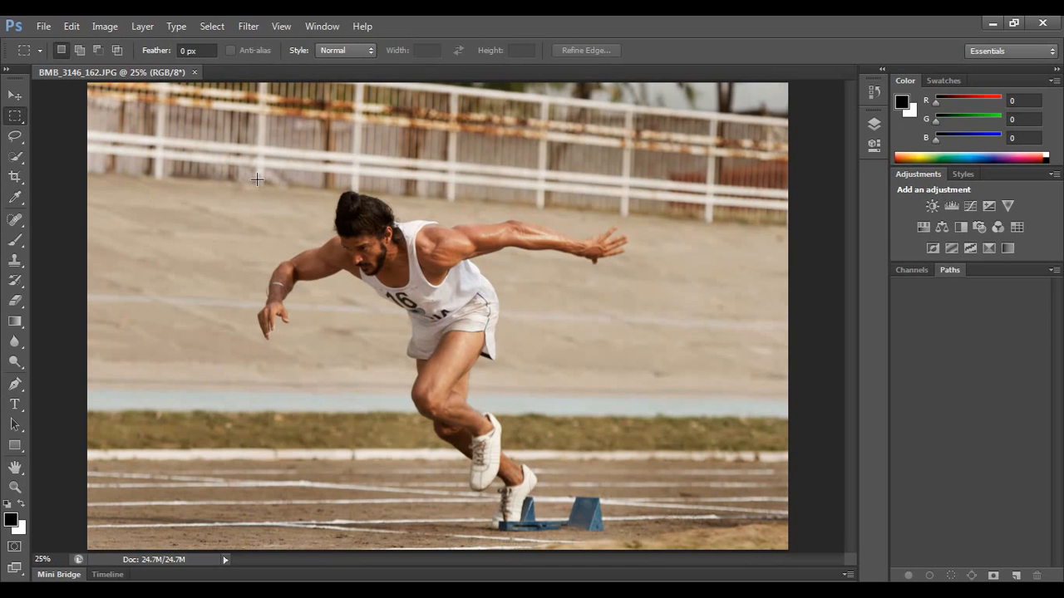
drag(234, 173, 564, 525)
drag(402, 443, 456, 451)
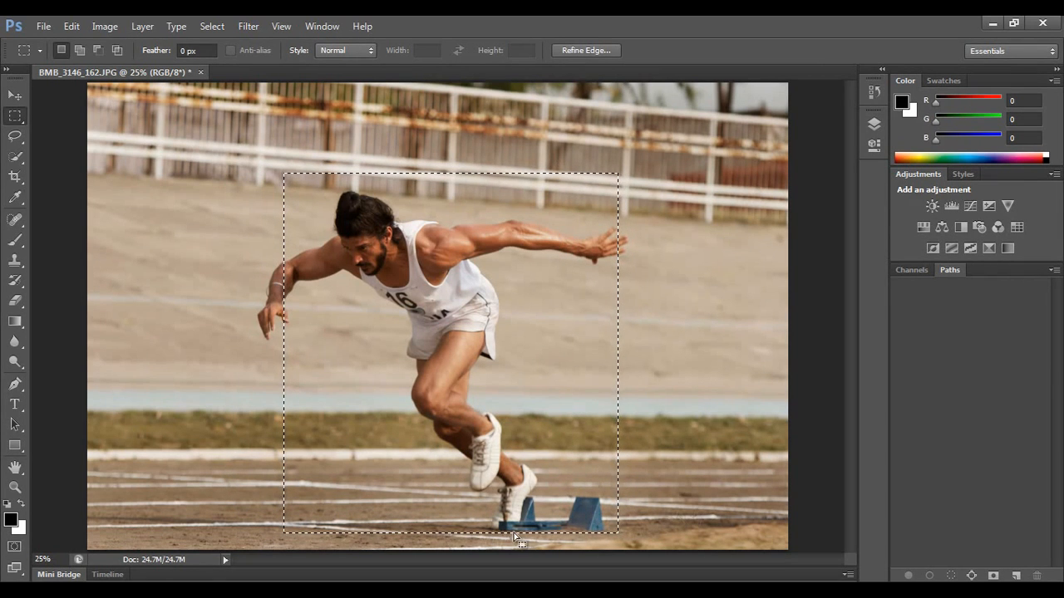
drag(499, 419, 487, 420)
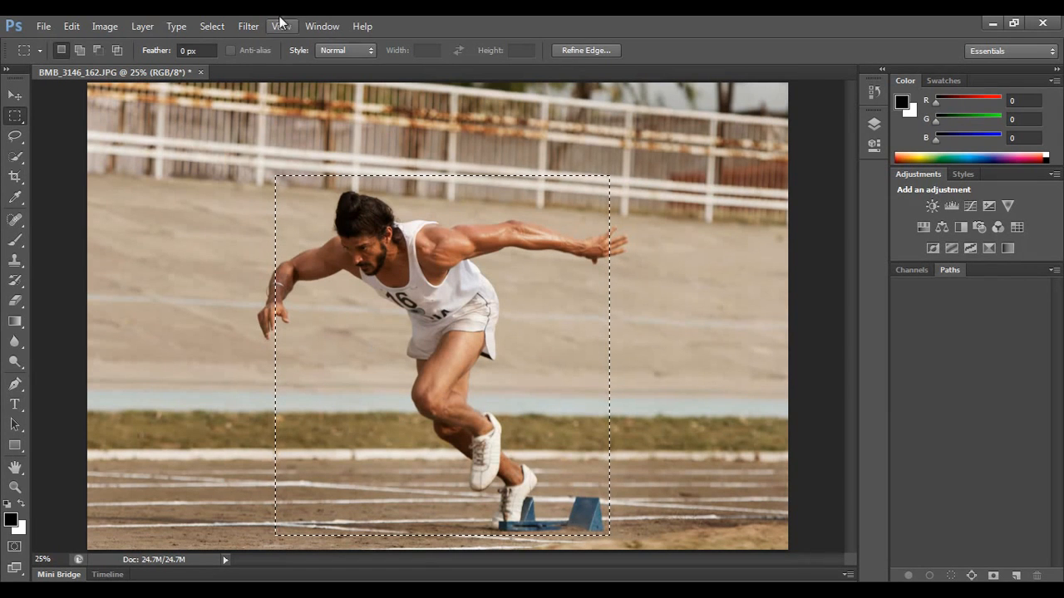
click(219, 31)
click(515, 17)
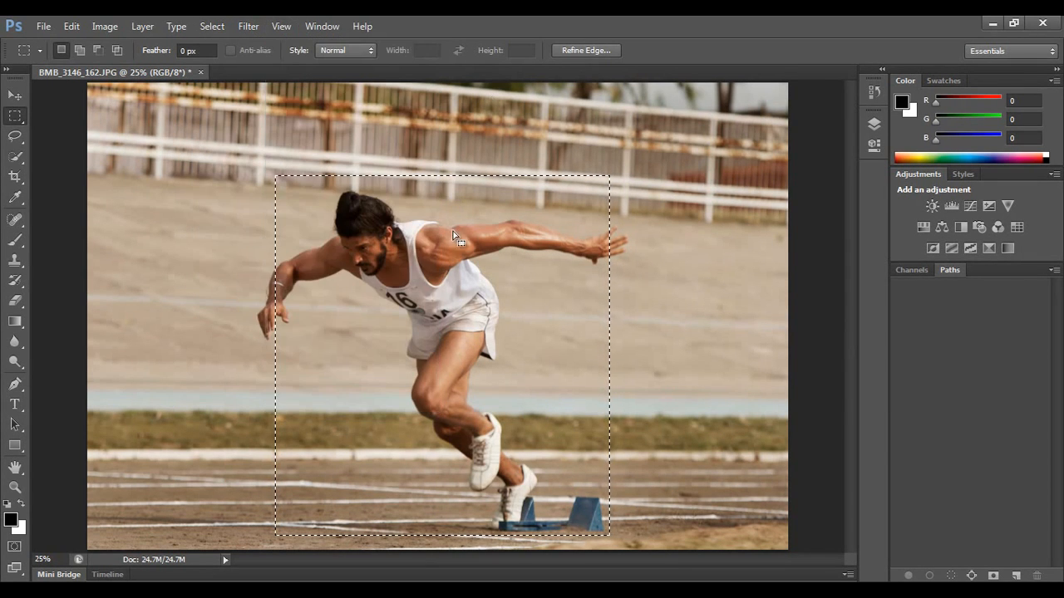
right_click(446, 304)
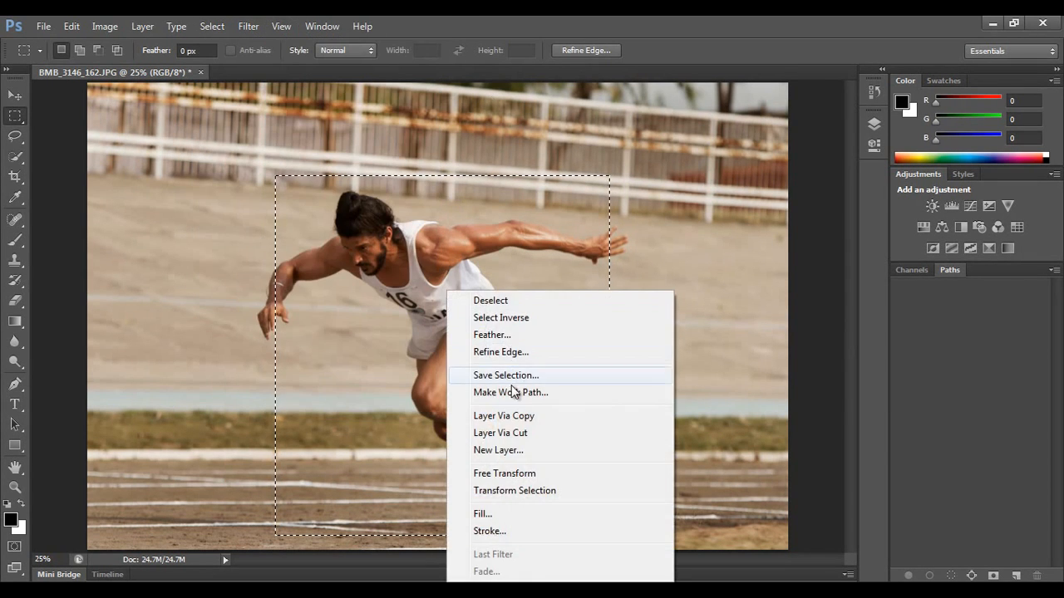
click(515, 491)
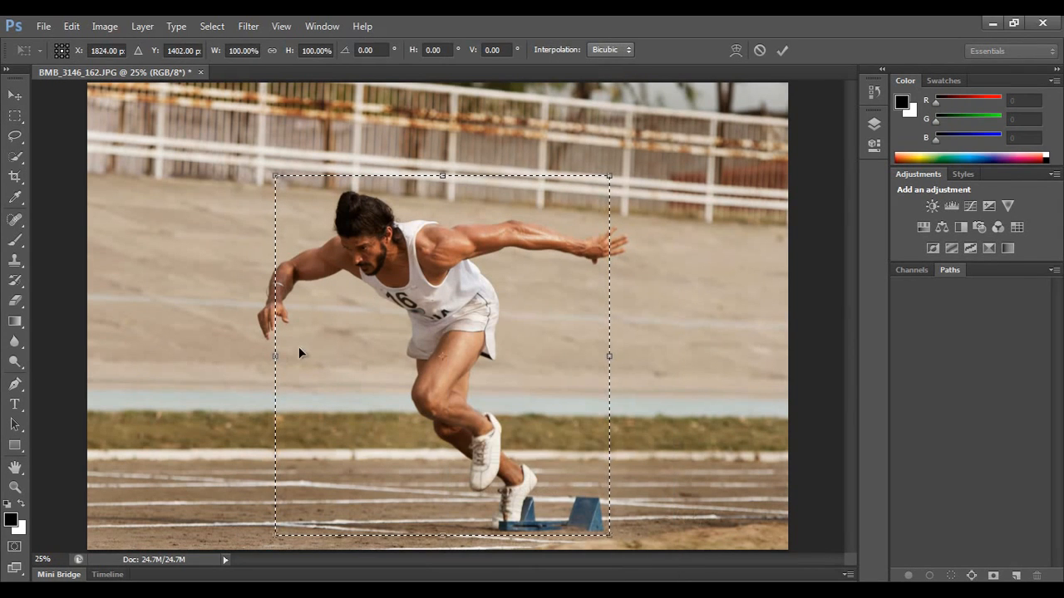
right_click(352, 260)
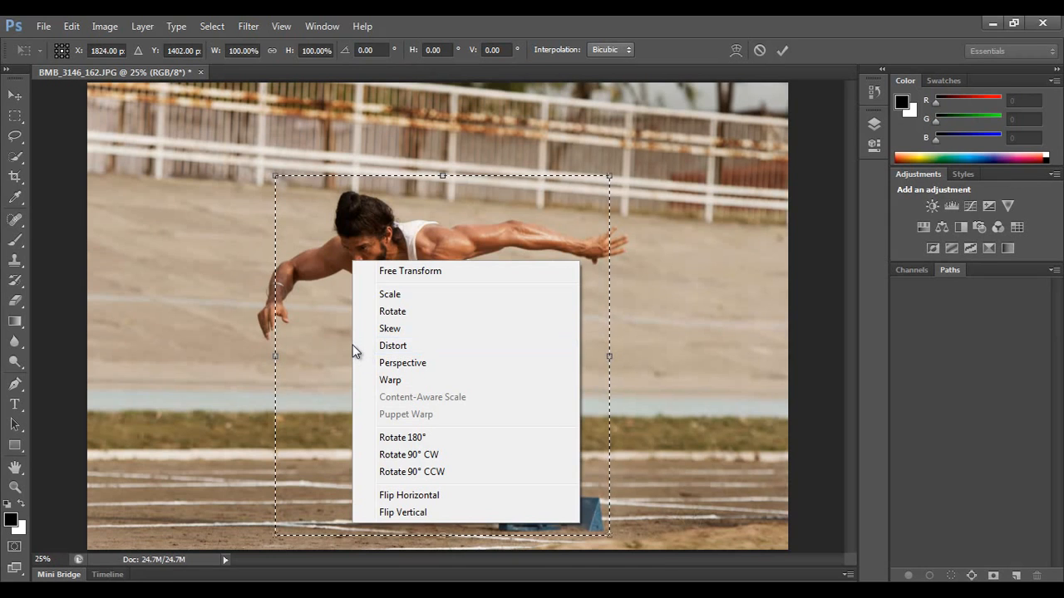
key(Escape)
key(Return)
Step: Try Free Transform on the selected pixels by narrowing them from the left edge to about 75% width, and cancel the transform
right_click(457, 280)
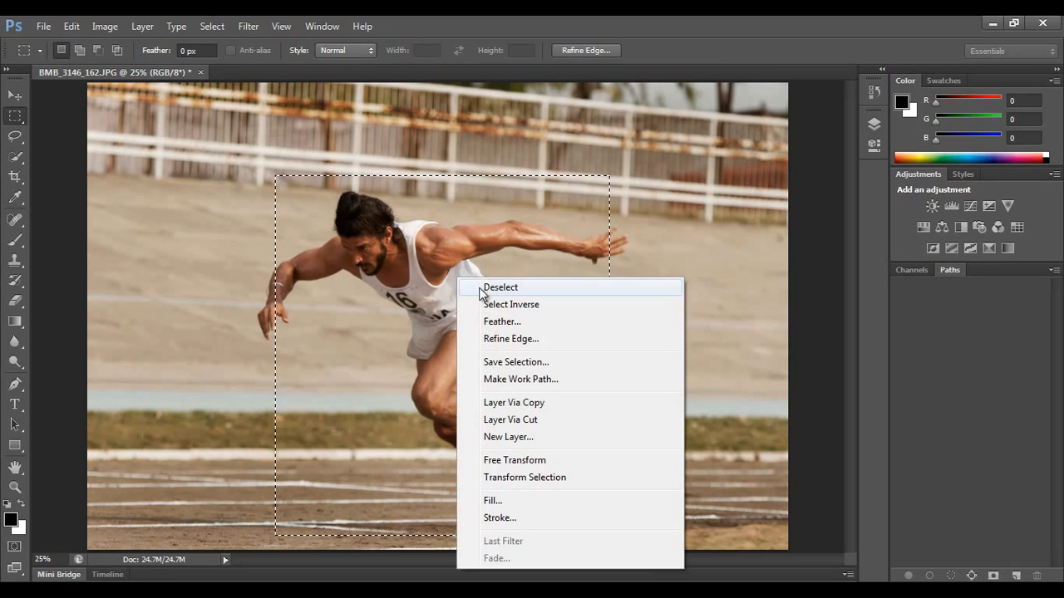
click(542, 462)
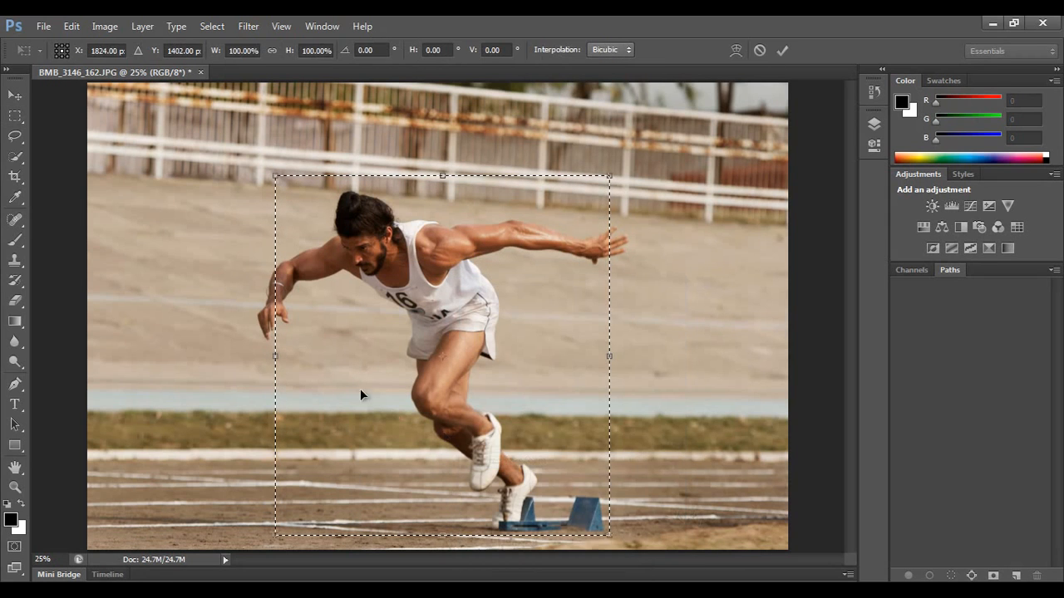
drag(276, 358, 361, 373)
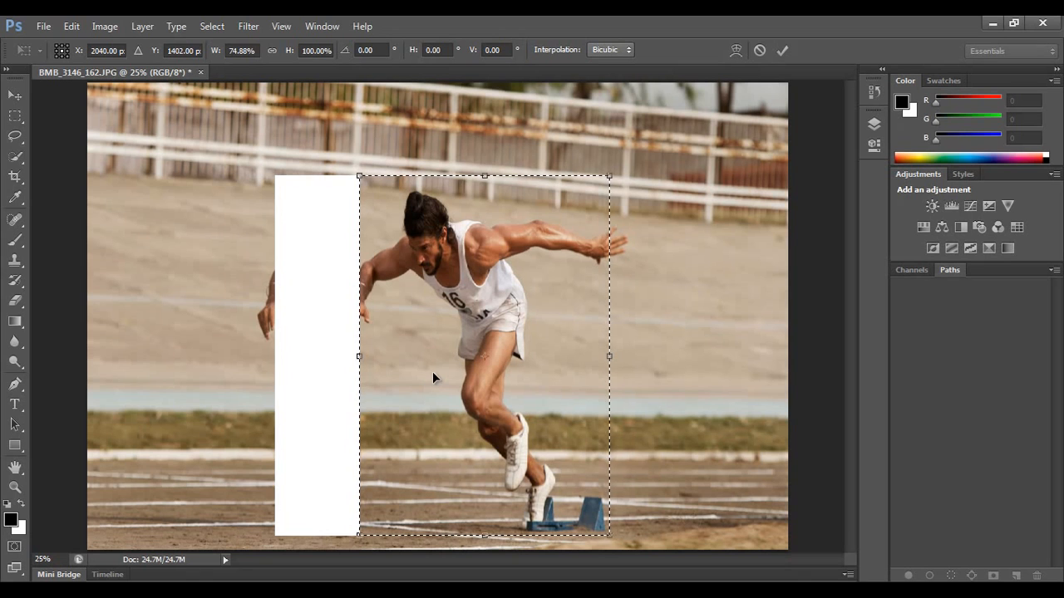
key(ctrl+z)
right_click(423, 344)
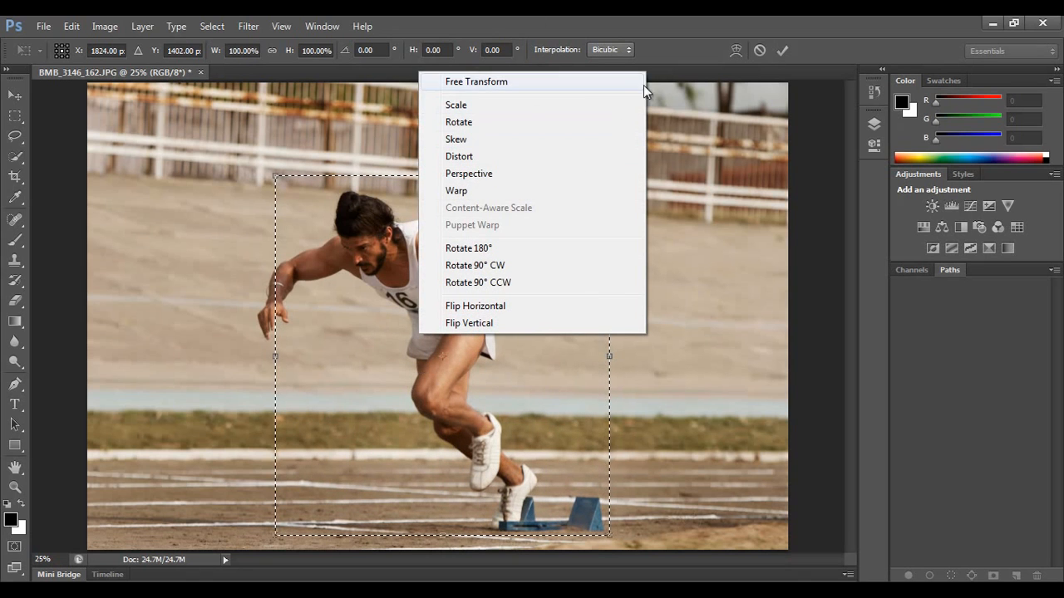
click(759, 50)
click(759, 50)
Step: Start Transform Selection on the marquee and shrink it to about 81% width and 98% height, shifting it slightly over the runner
right_click(480, 276)
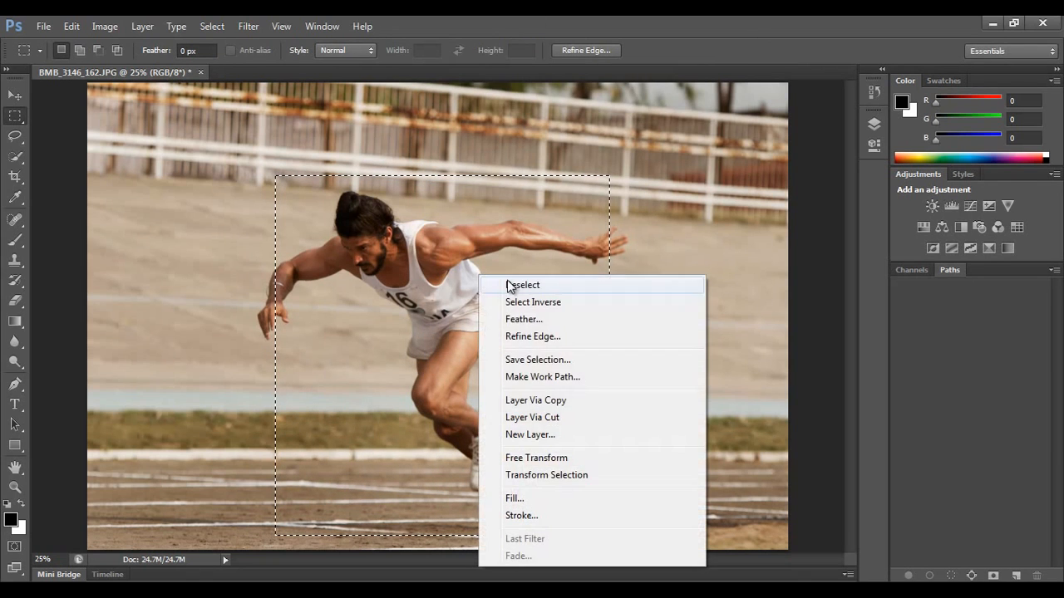
click(557, 476)
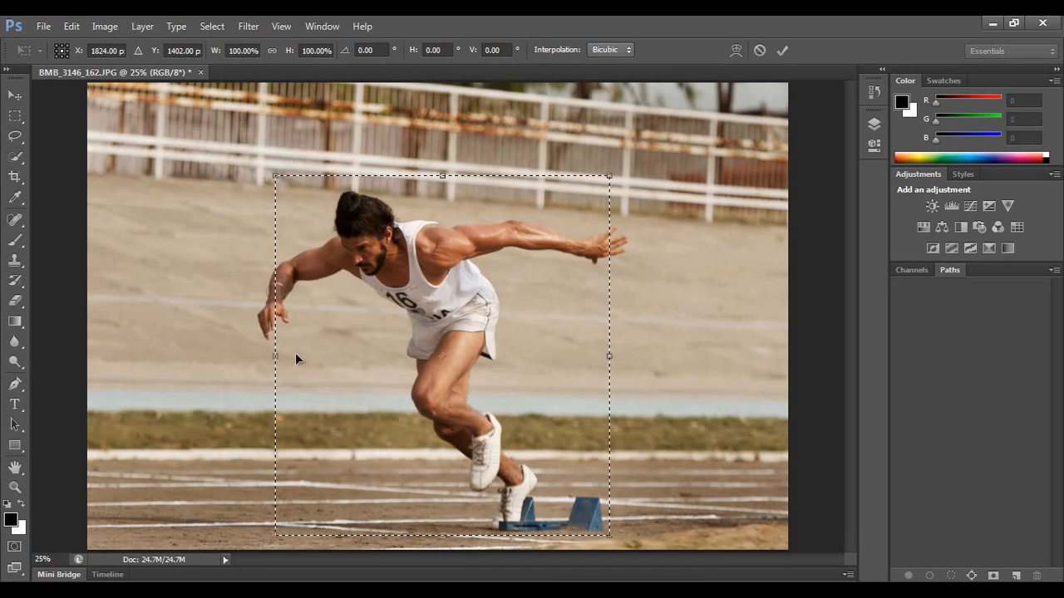
mouse_move(279, 357)
mouse_down()
mouse_move(312, 359)
mouse_move(299, 359)
mouse_up()
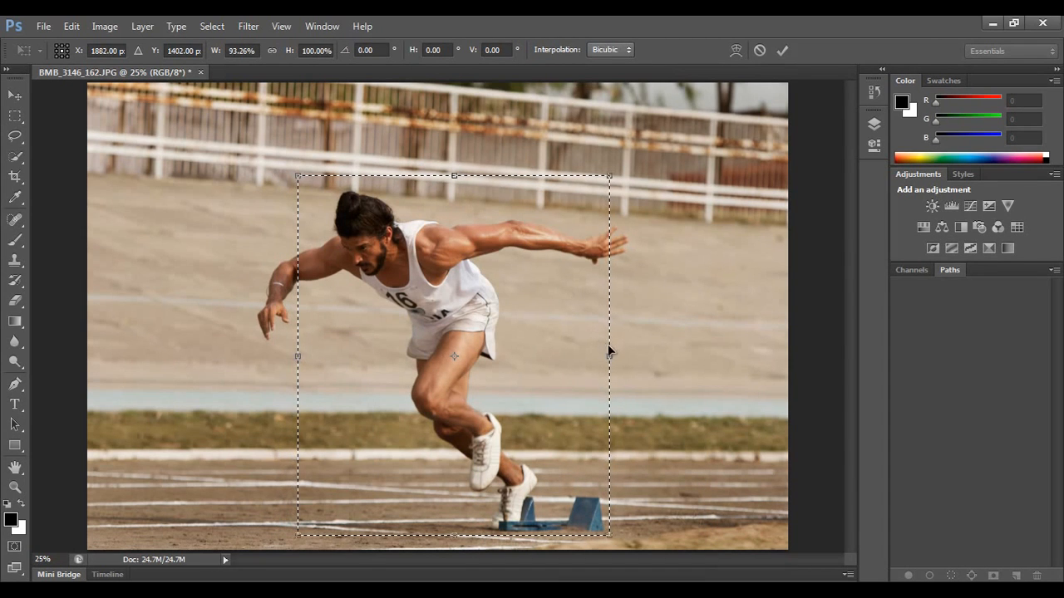
drag(608, 356, 569, 356)
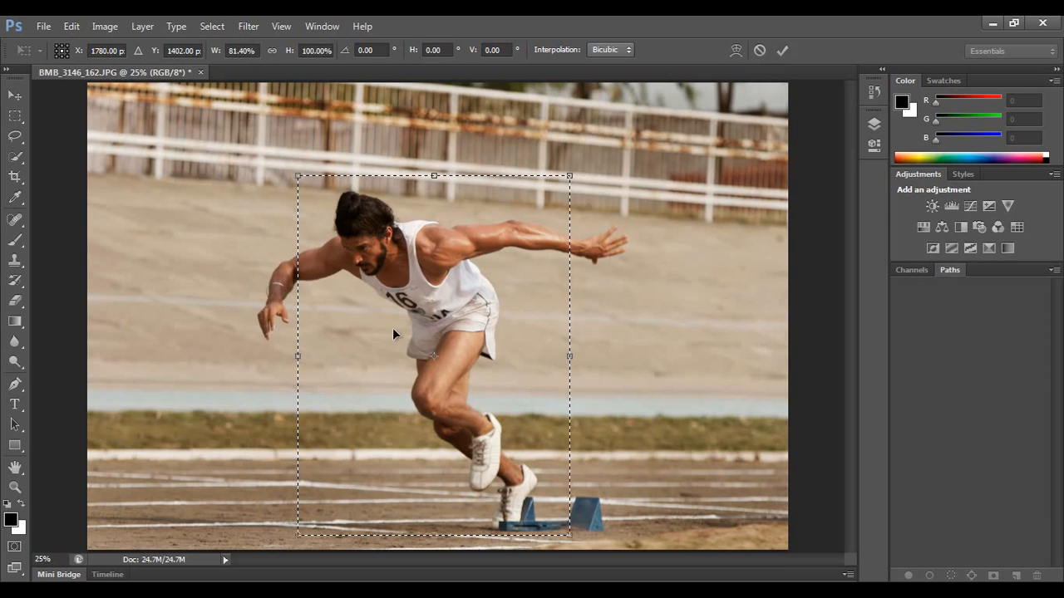
drag(434, 175, 434, 181)
drag(476, 332, 466, 334)
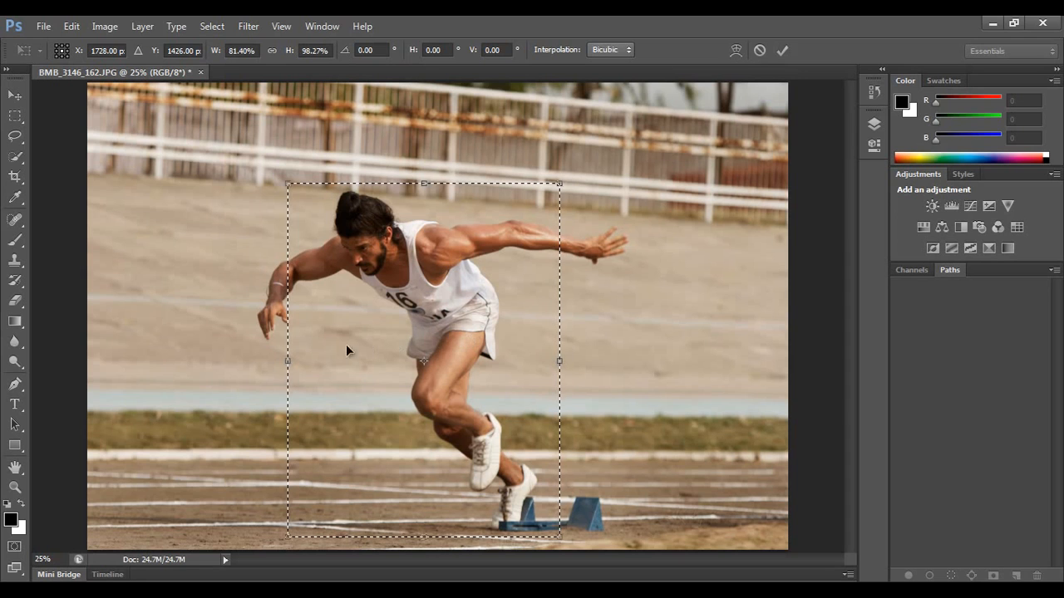
Step: Narrow the selection outline to about 75% width and place it from the runner's face to just beyond his outstretched hand
drag(289, 186, 304, 260)
drag(395, 367, 418, 282)
drag(442, 385, 535, 389)
drag(504, 459, 517, 537)
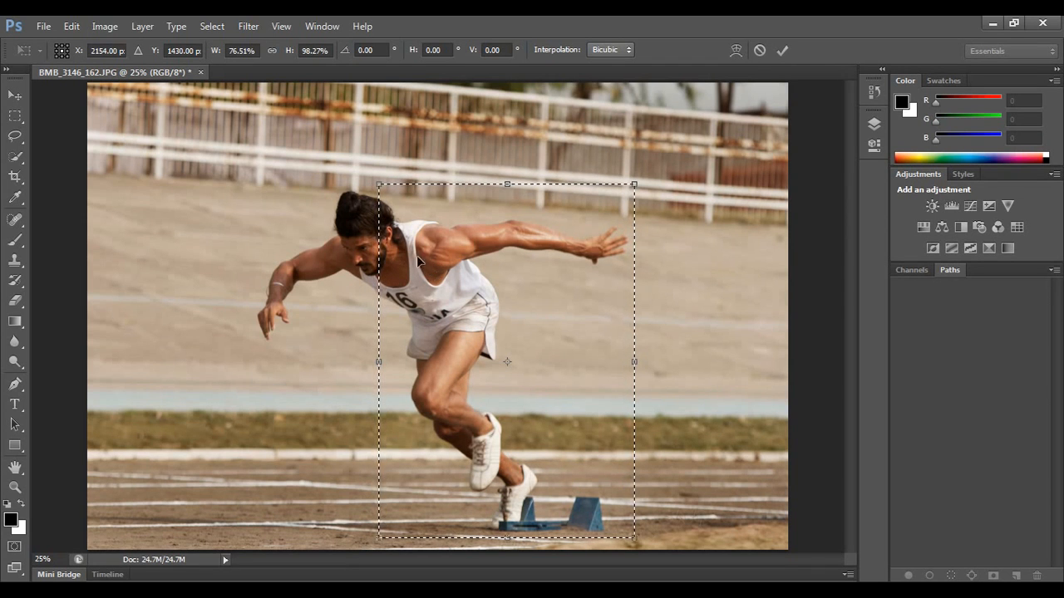
drag(377, 348, 385, 347)
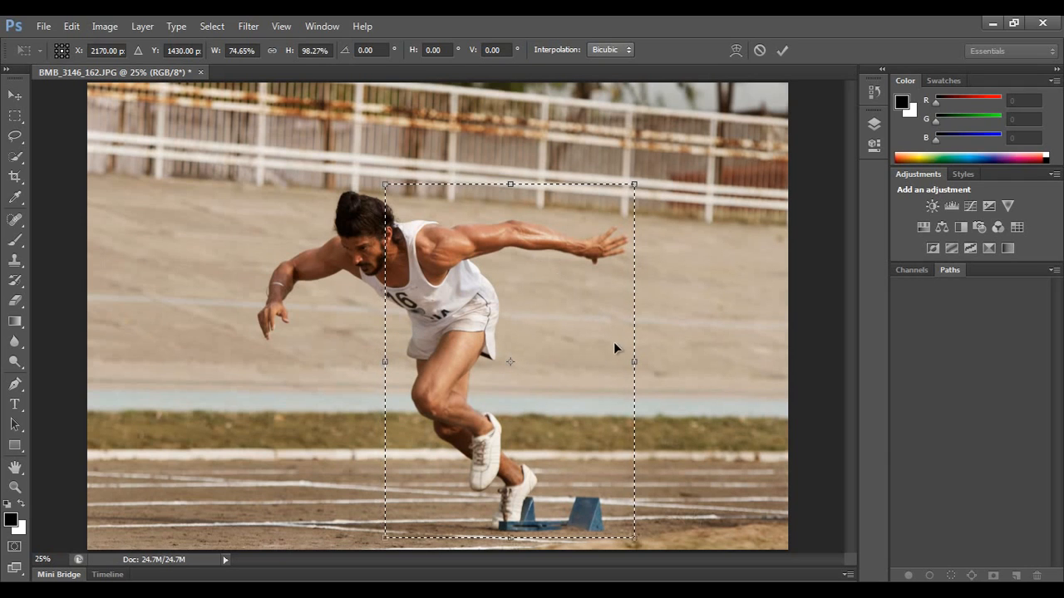
drag(634, 363, 634, 365)
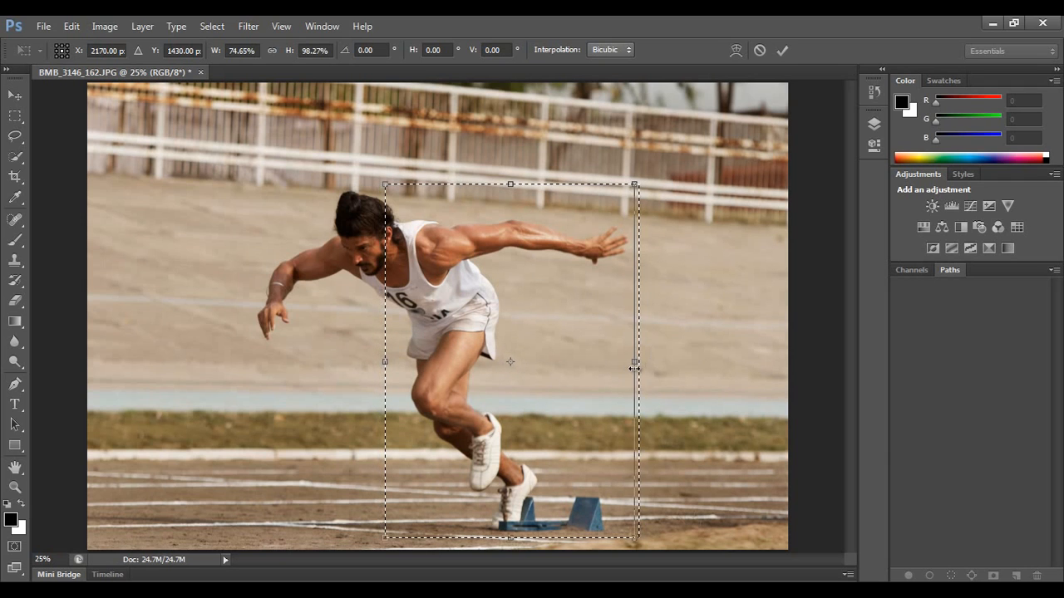
Step: Apply Perspective to the selection outline, making the edge by the runner's face shorter than the edge beyond his outstretched hand
right_click(524, 300)
click(582, 403)
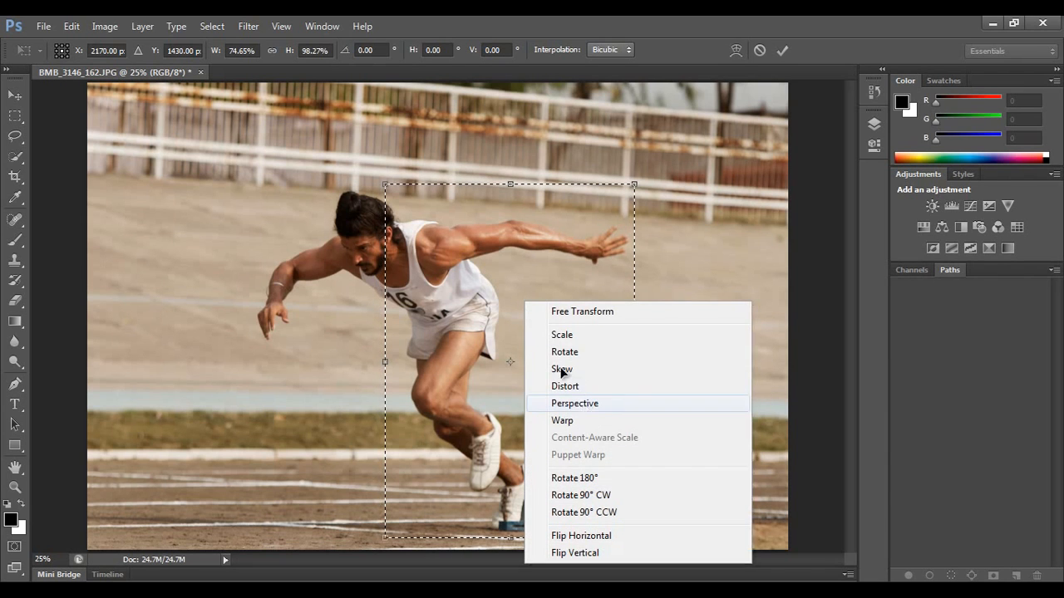
drag(386, 194, 382, 221)
drag(489, 325, 484, 337)
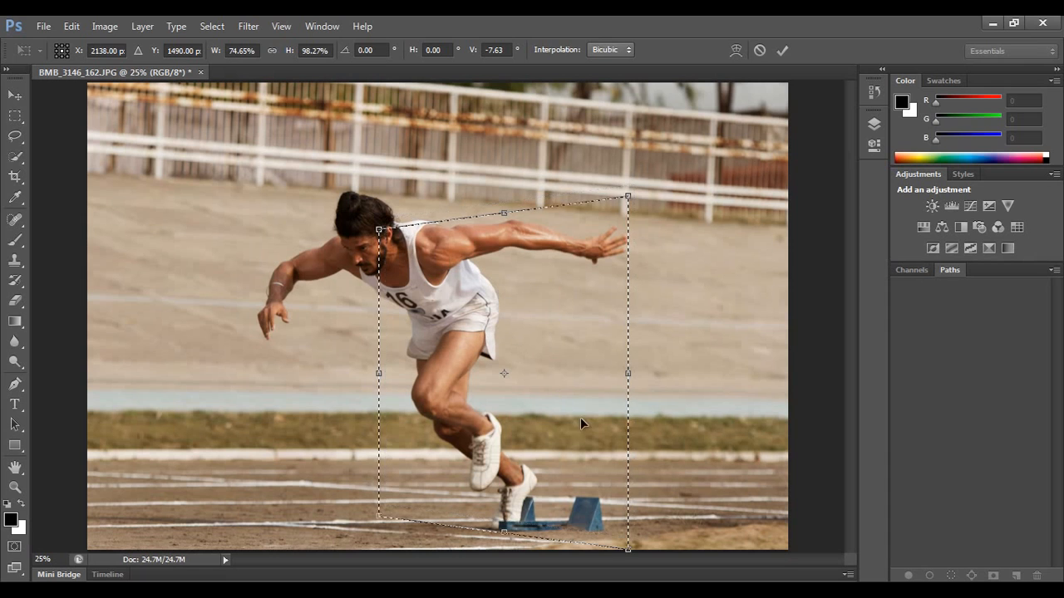
drag(628, 550, 628, 551)
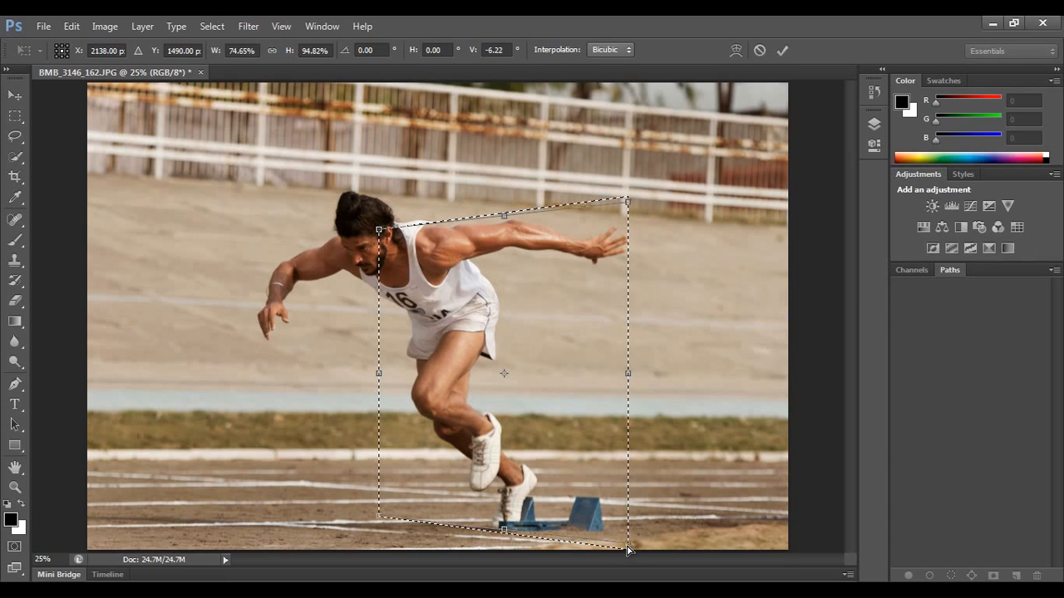
Step: Taper the selection's shorter edge further and shift the outline toward the runner's face
right_click(532, 425)
click(572, 254)
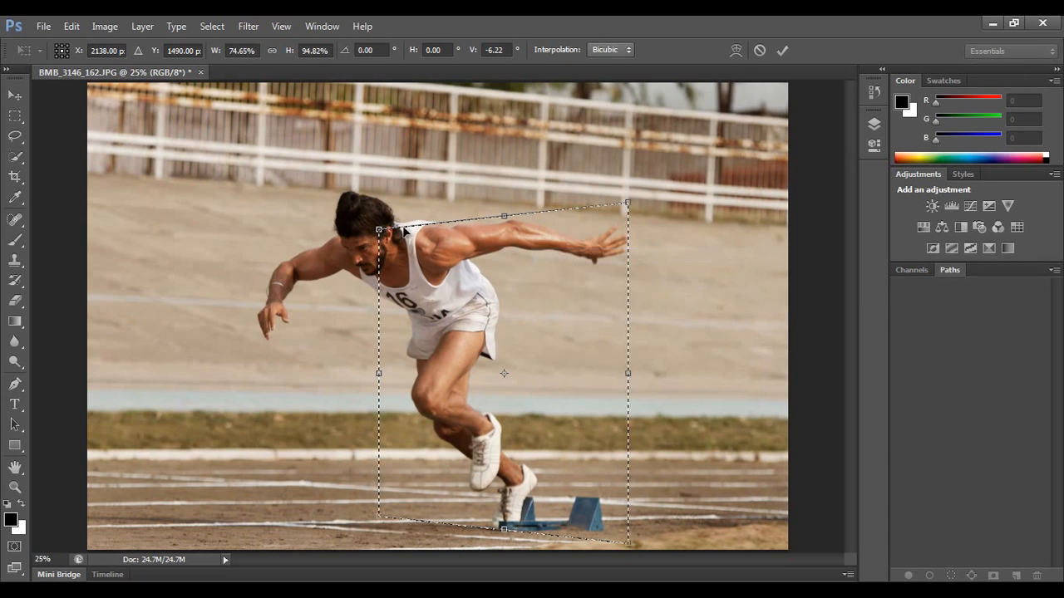
drag(379, 233, 379, 242)
mouse_move(482, 341)
mouse_down()
mouse_move(471, 346)
mouse_move(441, 330)
mouse_move(476, 347)
mouse_up()
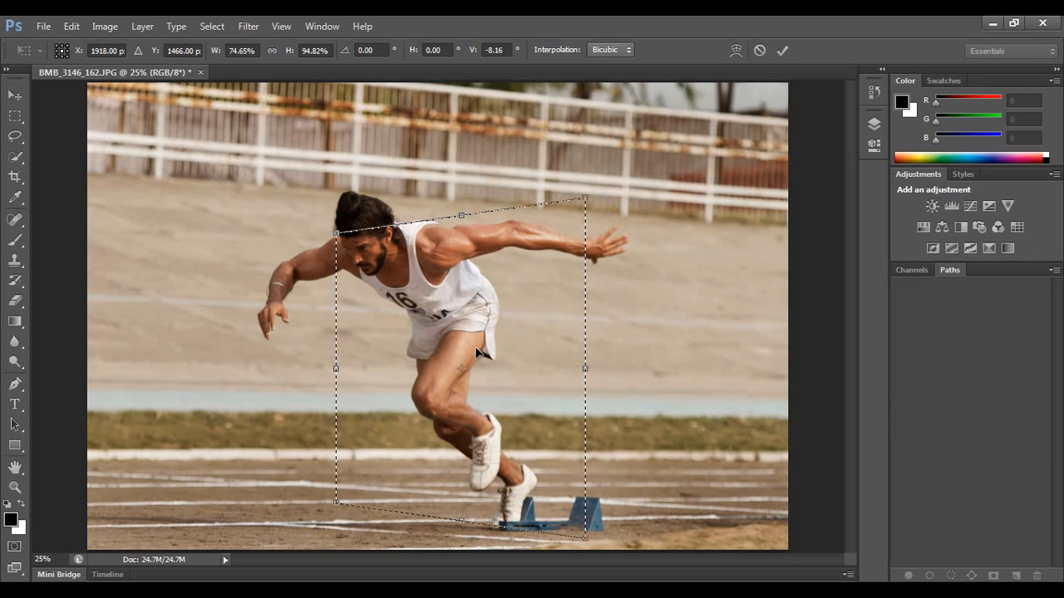
Step: Scale the tapered selection to about 72% width and move it over the runner's torso, outstretched arm and legs
right_click(437, 315)
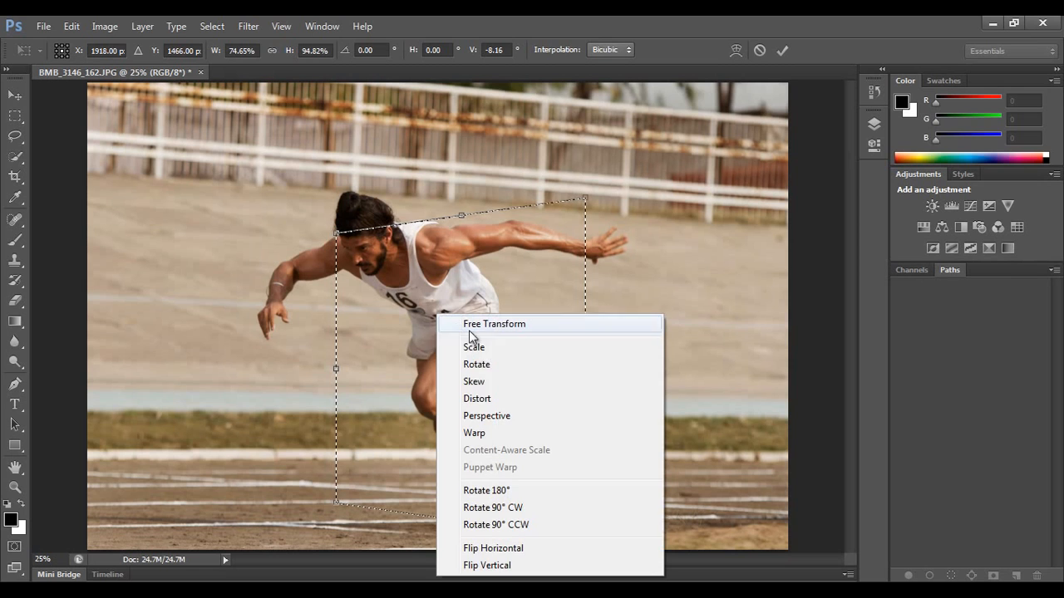
click(484, 348)
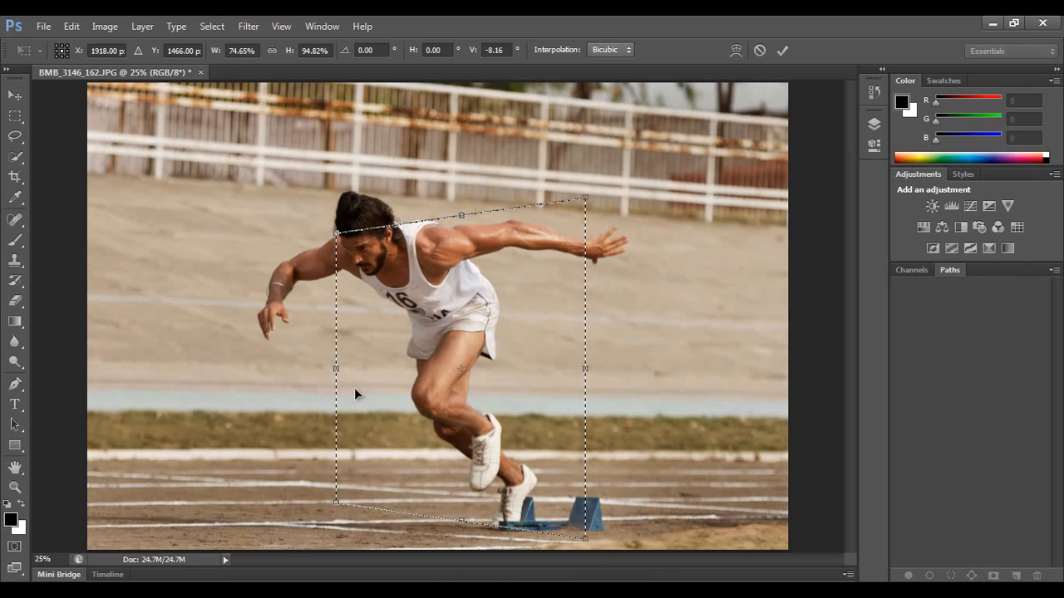
drag(340, 369, 346, 370)
mouse_move(443, 390)
mouse_down()
mouse_move(460, 386)
mouse_move(445, 370)
mouse_up()
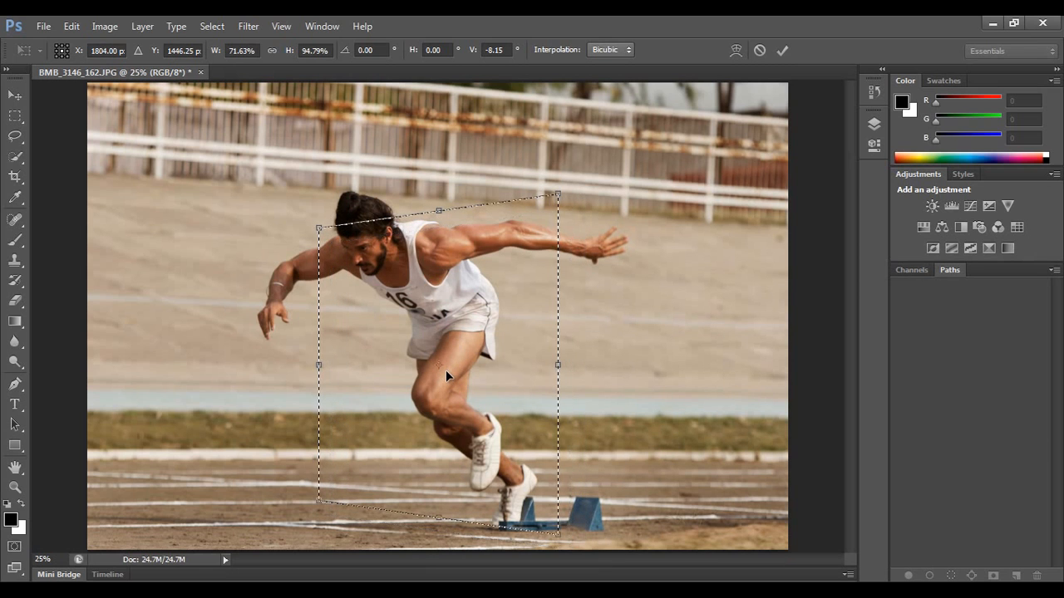
drag(524, 401, 582, 406)
drag(575, 404, 575, 404)
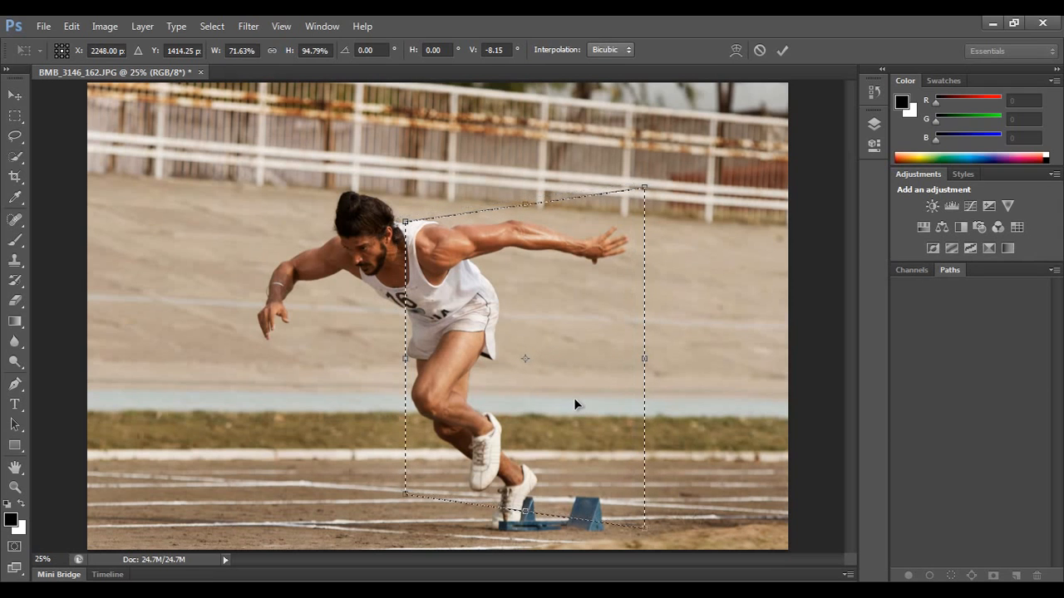
Step: Extend the selection's lower edge below the starting block, narrow it to about 67% width, nudge it up and apply the transform
drag(526, 509, 538, 508)
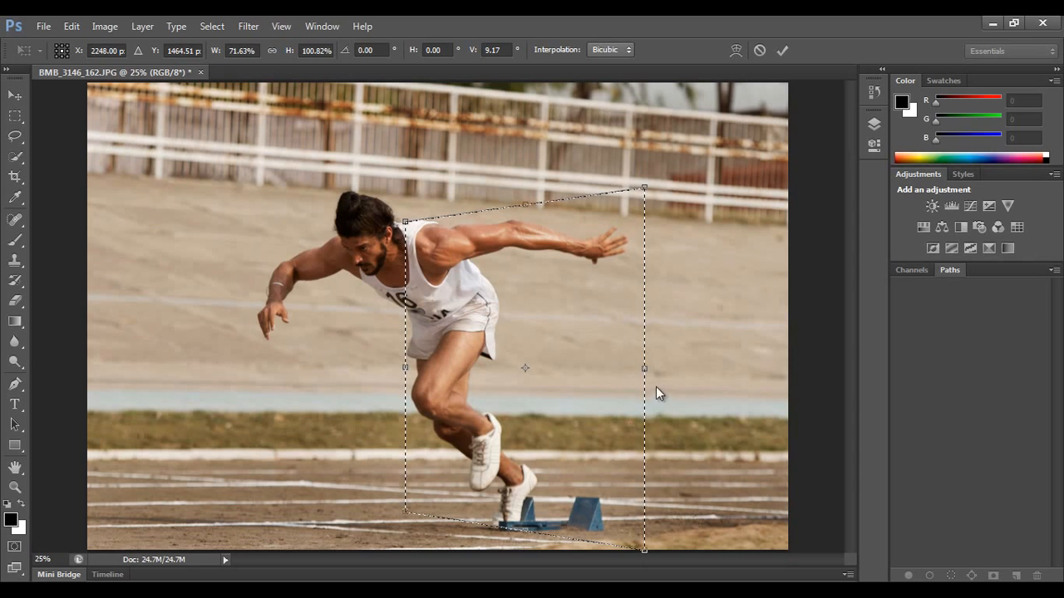
mouse_move(646, 374)
mouse_down()
mouse_move(622, 371)
mouse_move(635, 372)
mouse_up()
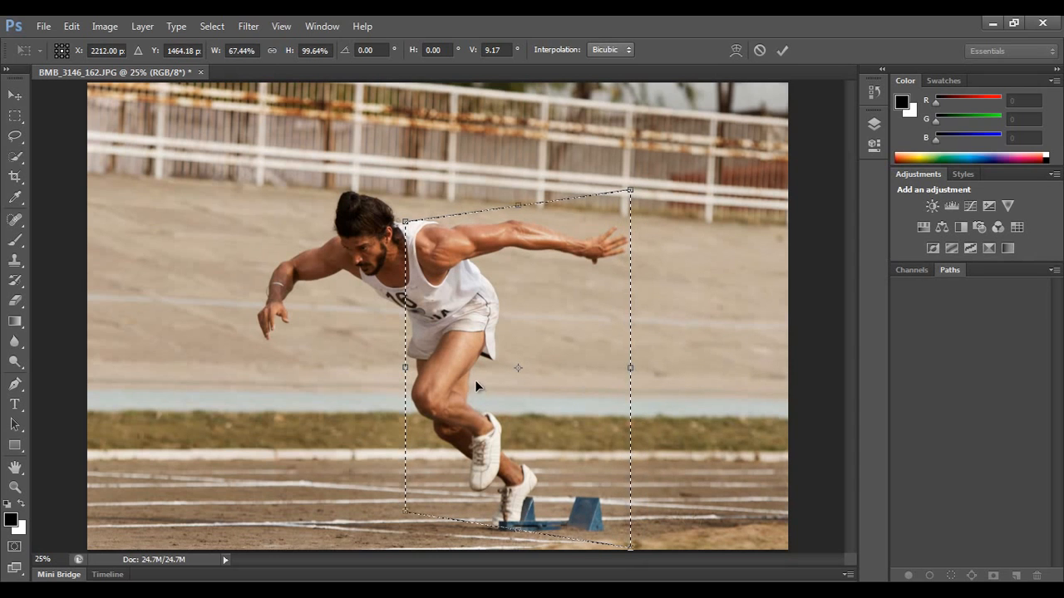
key(Up)
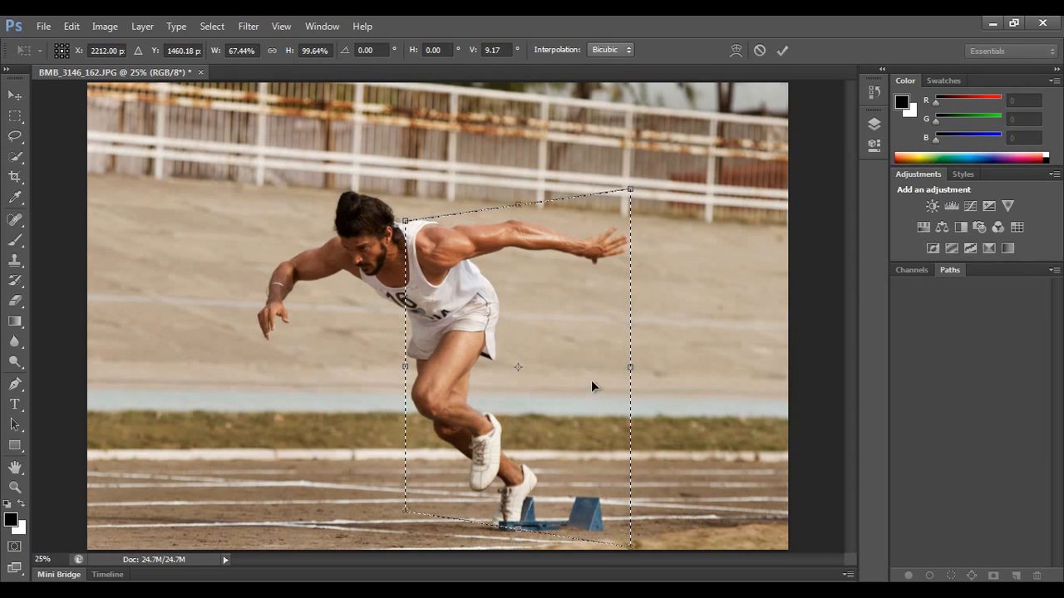
click(782, 51)
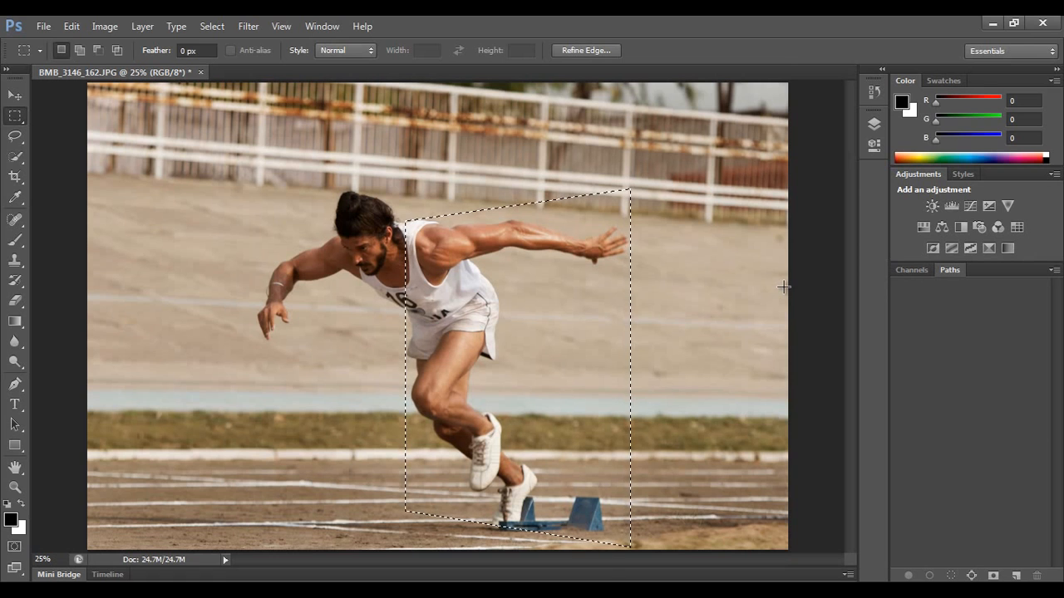
Step: Convert the Background to the regular layer Layer 0 and add a layer mask from the tapered selection
key(F7)
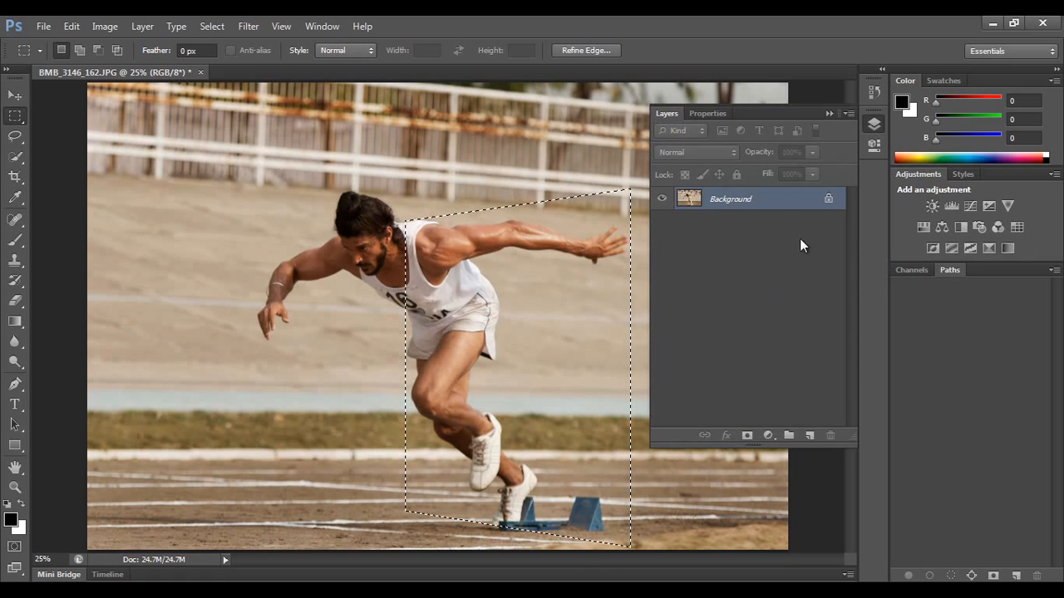
double_click(782, 210)
click(684, 202)
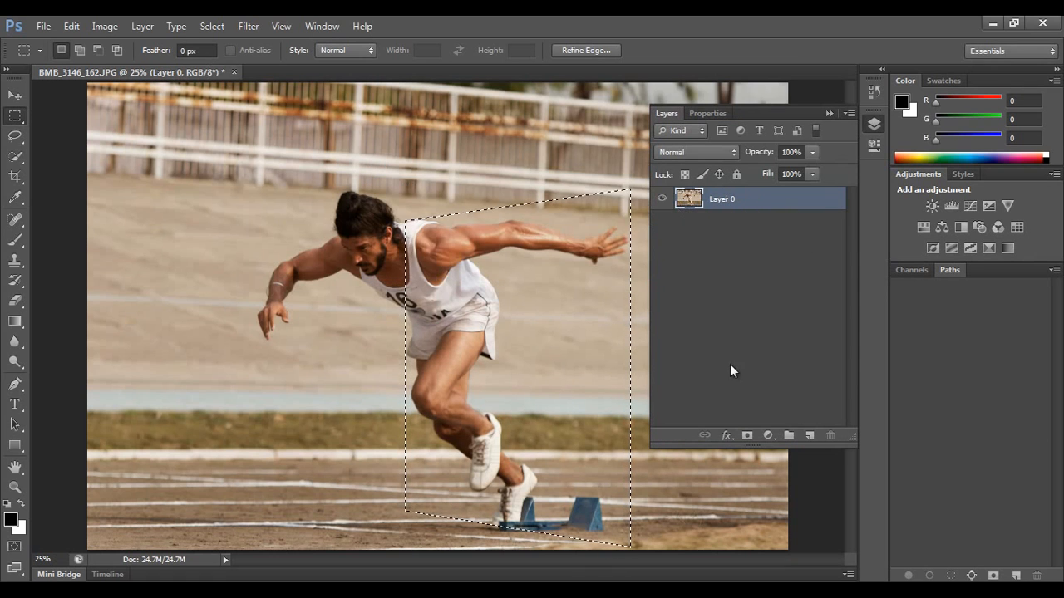
click(746, 437)
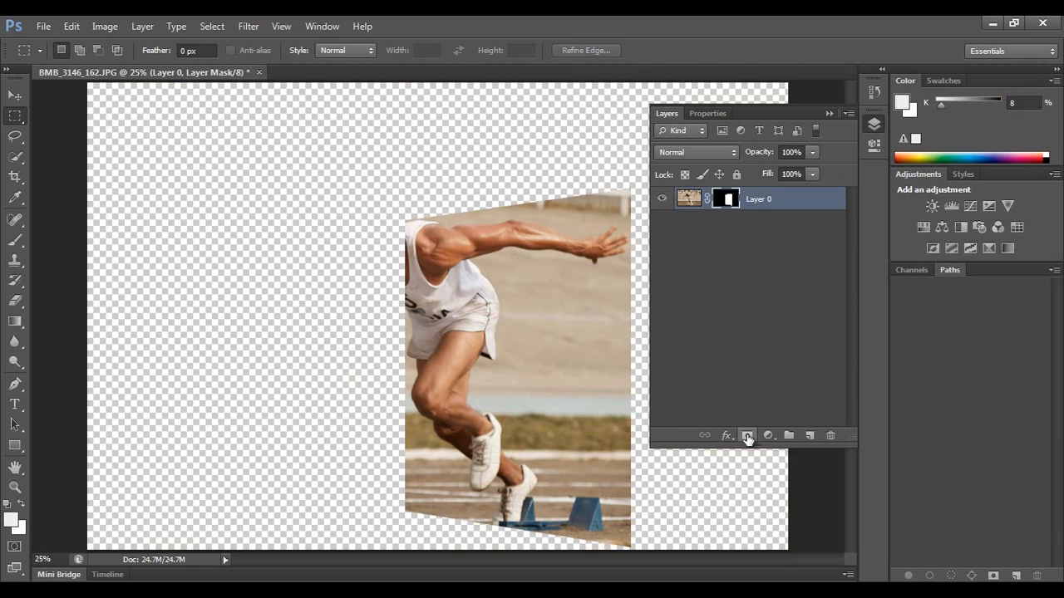
click(673, 114)
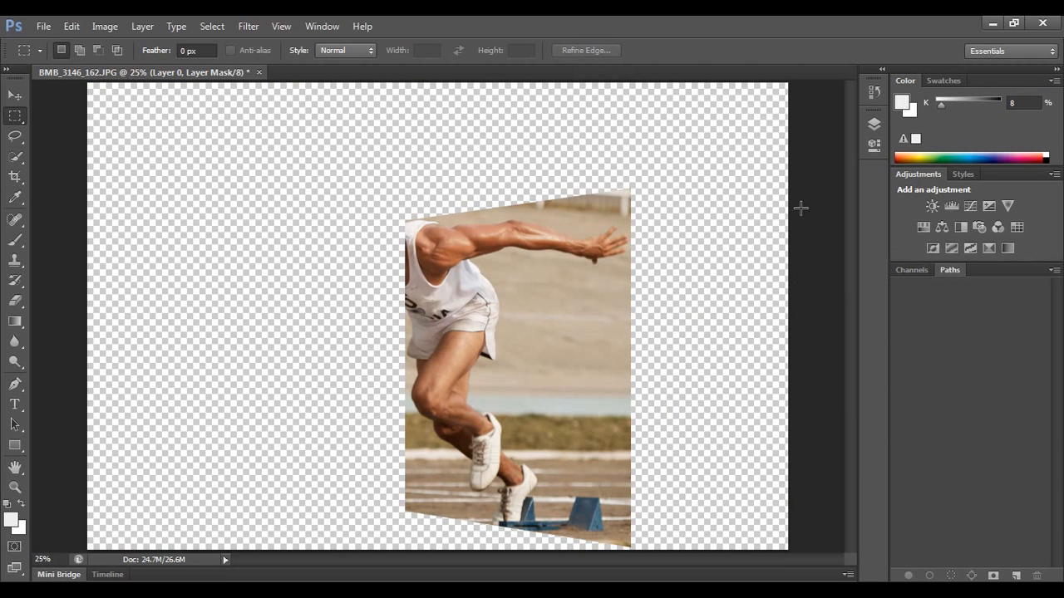
Step: Duplicate Layer 0 together with its mask and disable the layer mask on the copy
key(F7)
drag(769, 204, 810, 435)
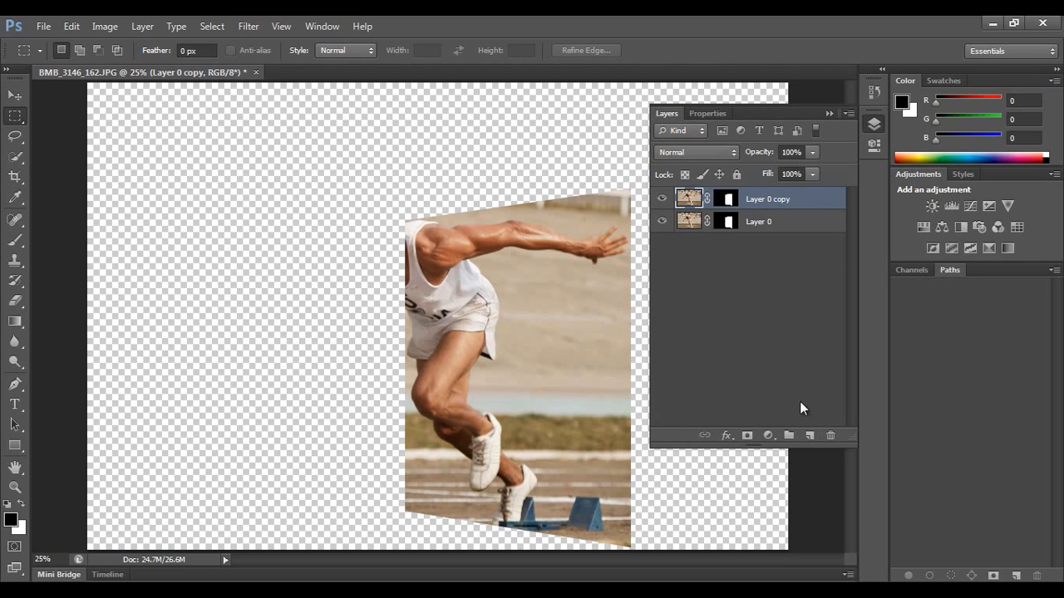
click(725, 201)
right_click(722, 199)
click(769, 208)
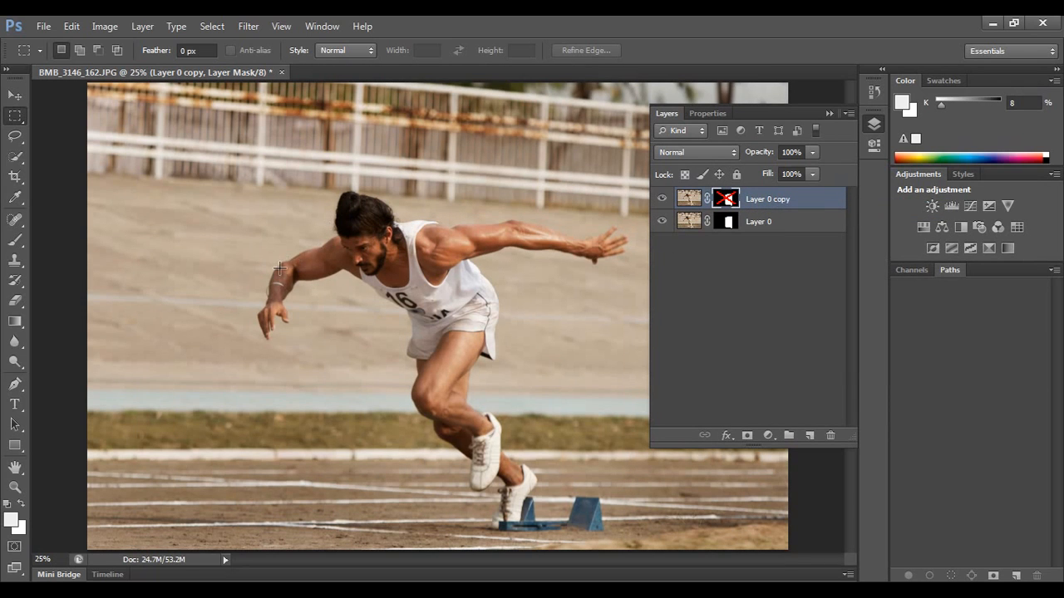
Step: Re-enable the layer mask on Layer 0 copy and disable it again to compare the masked and full photo
right_click(721, 199)
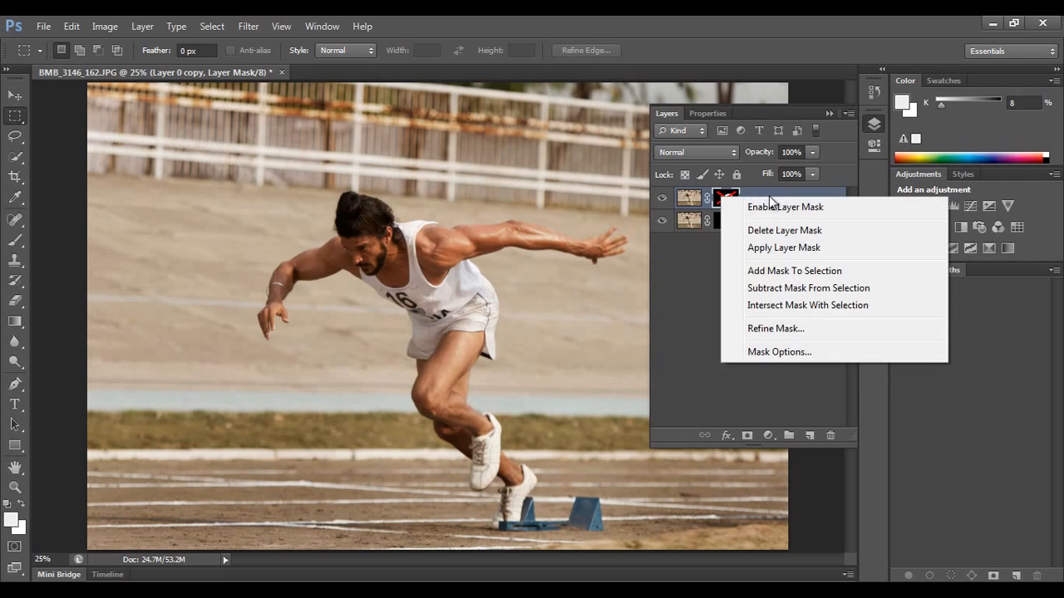
click(775, 207)
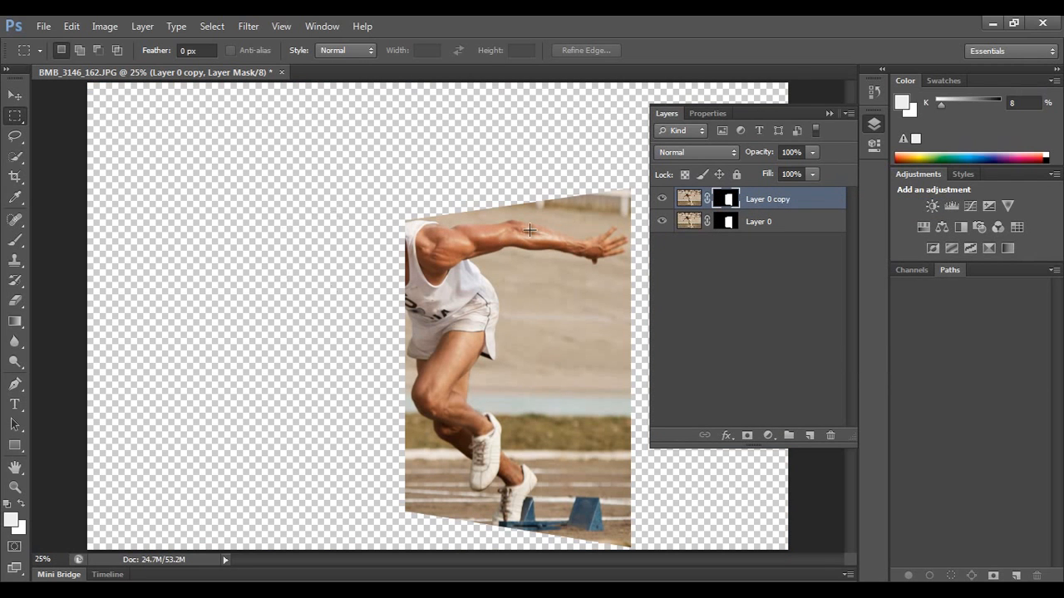
click(689, 199)
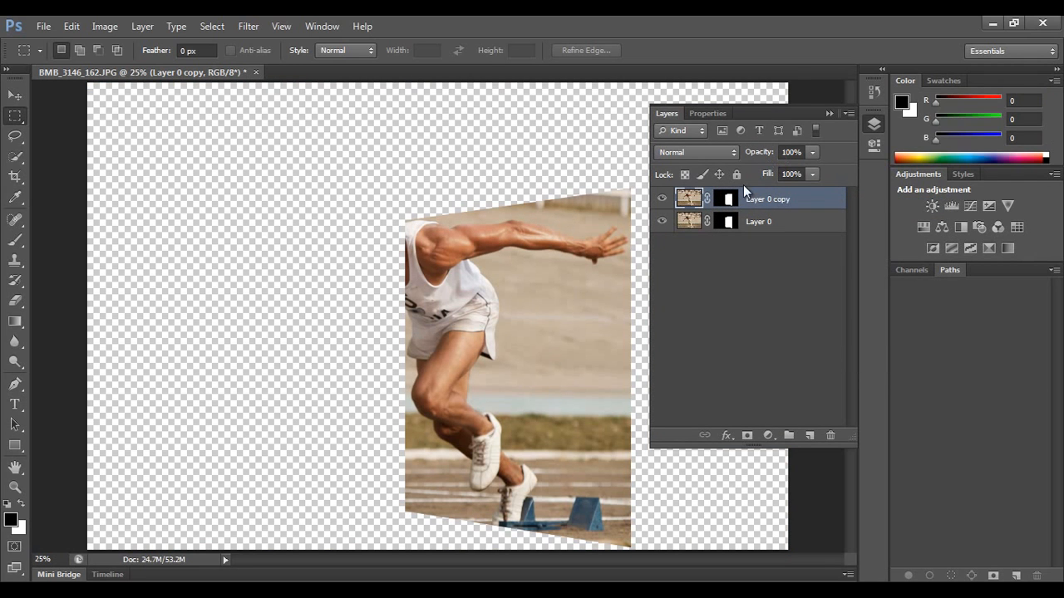
click(728, 198)
right_click(739, 193)
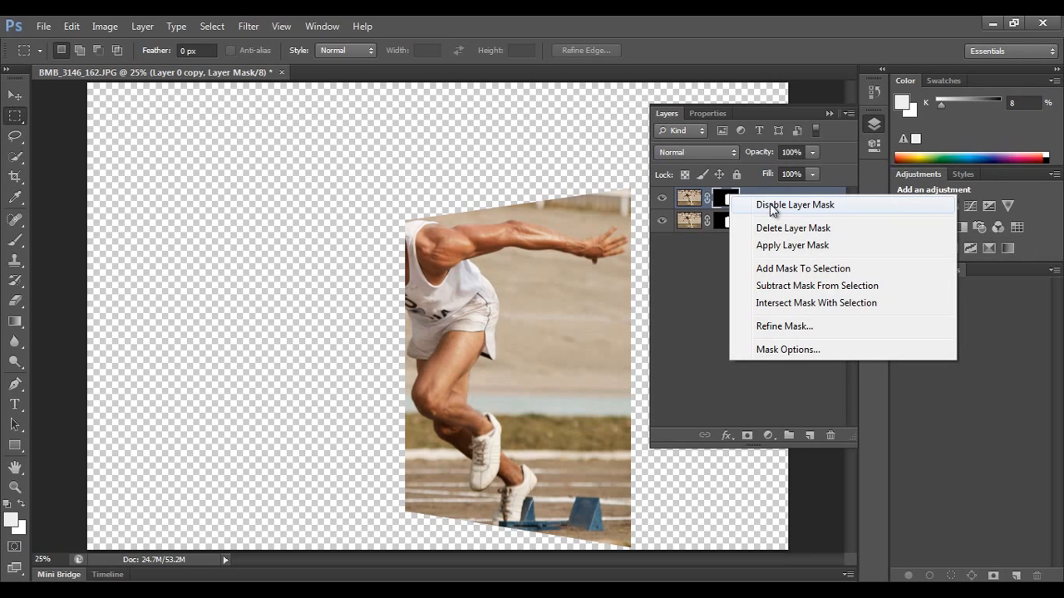
click(772, 210)
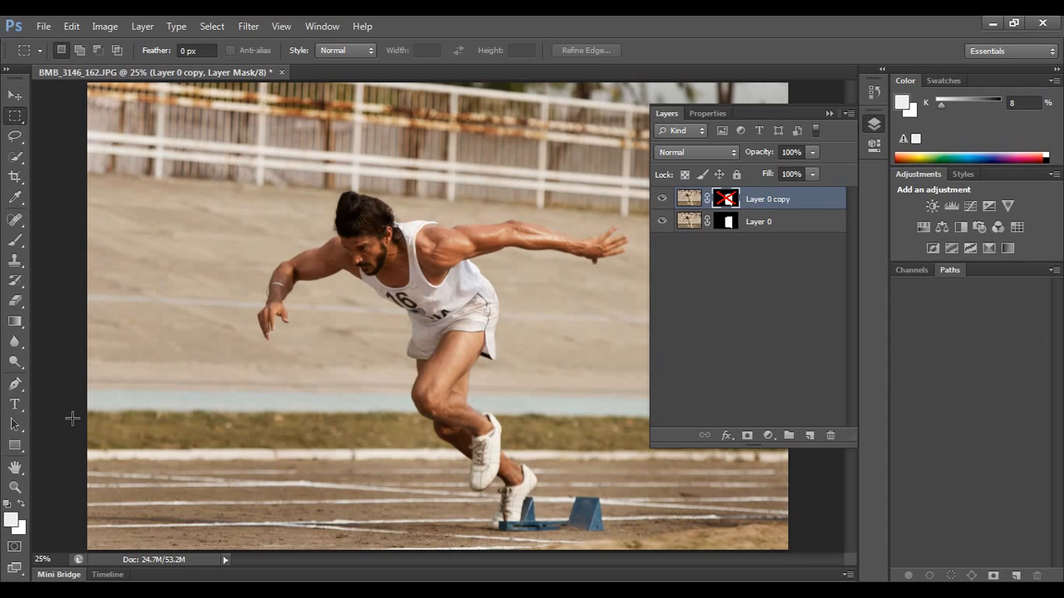
click(20, 166)
mouse_move(20, 165)
mouse_down()
mouse_move(64, 153)
mouse_move(21, 158)
mouse_move(72, 163)
mouse_up()
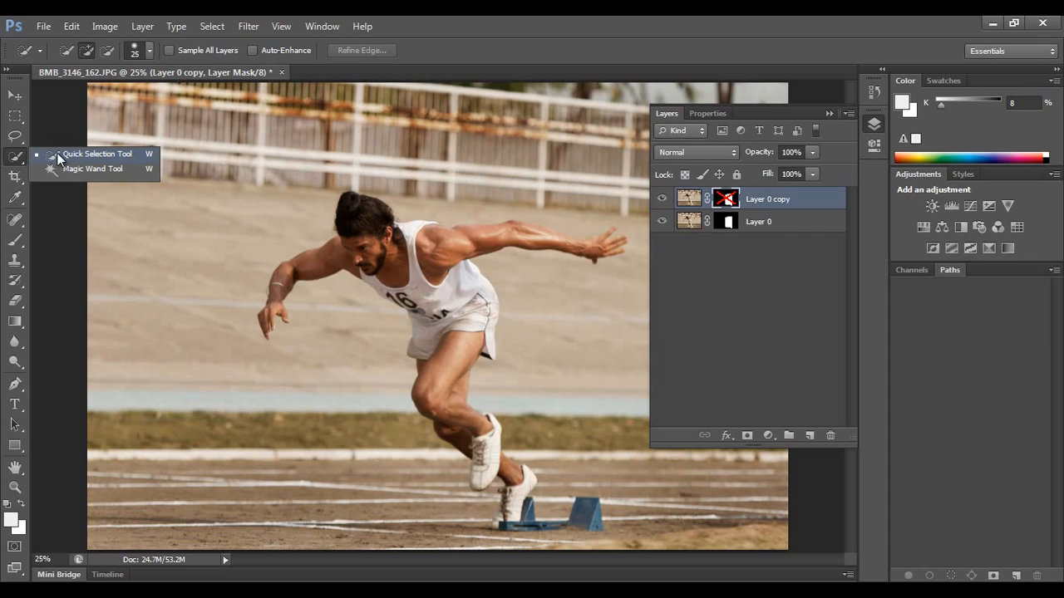
click(21, 157)
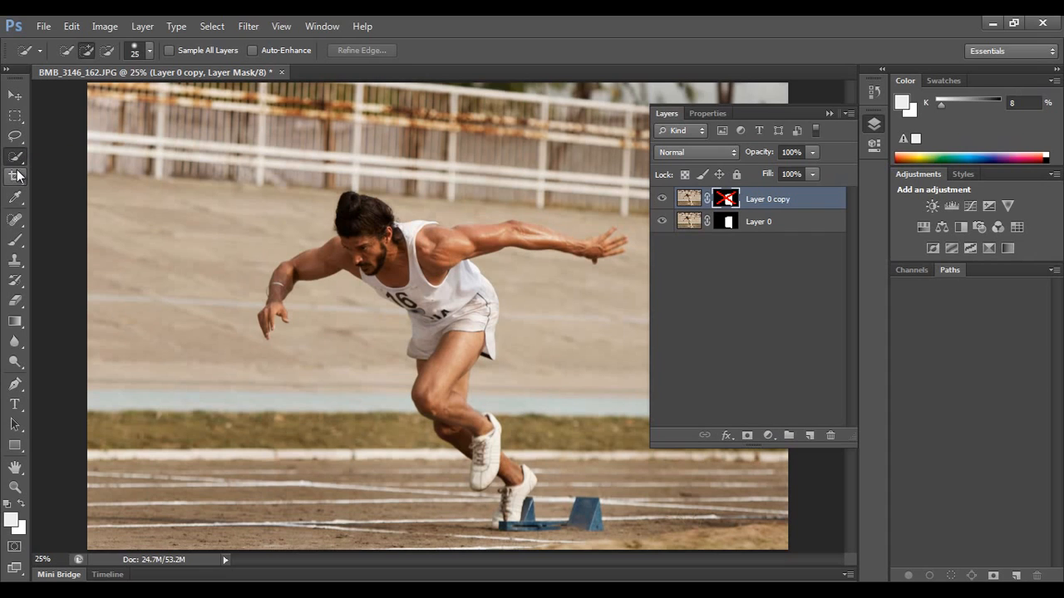
Step: Start a Pen tool path on the Layer 0 copy image at the outstretched arm's shoulder and trace over the vest strap to the nape
key(p)
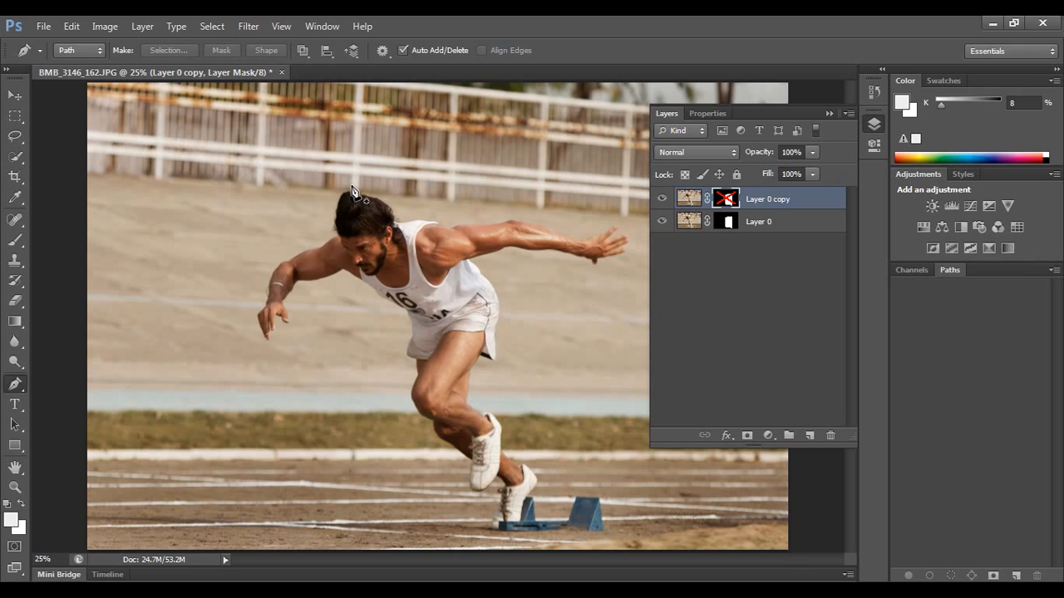
key(ctrl+plus)
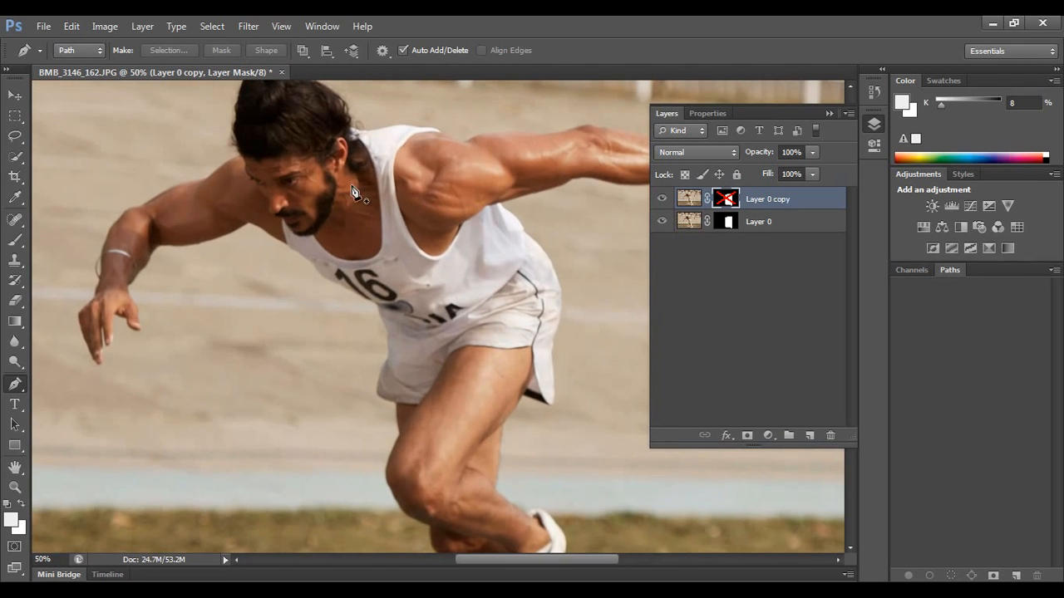
drag(350, 168, 308, 240)
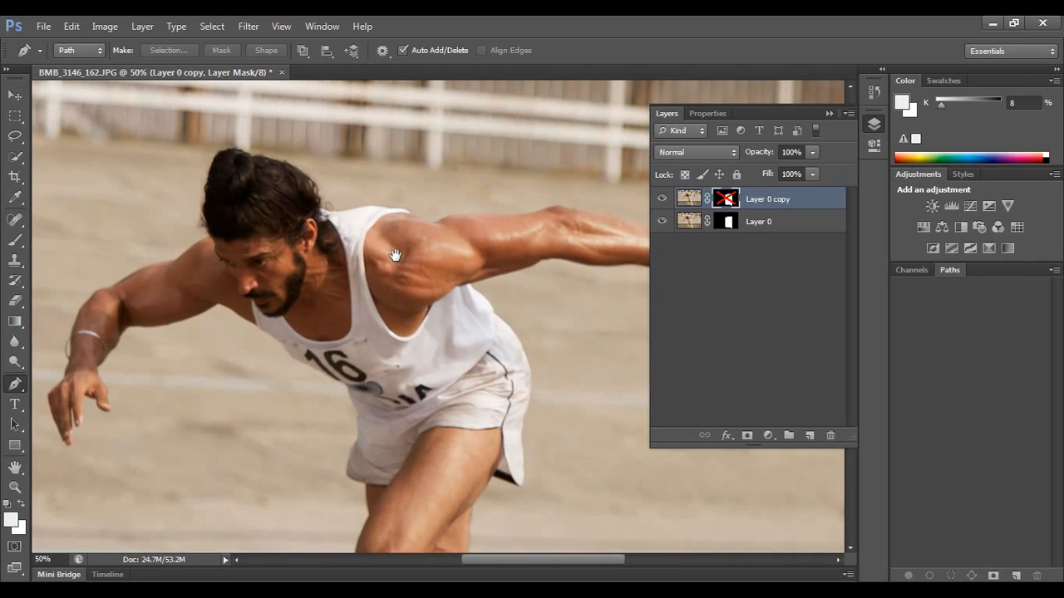
drag(395, 254, 397, 272)
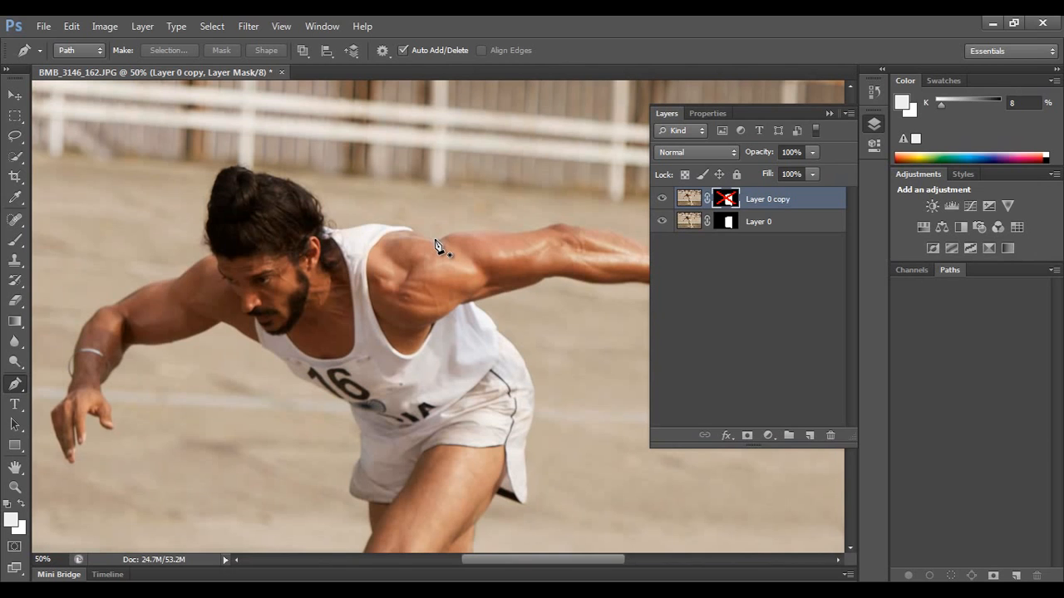
click(686, 200)
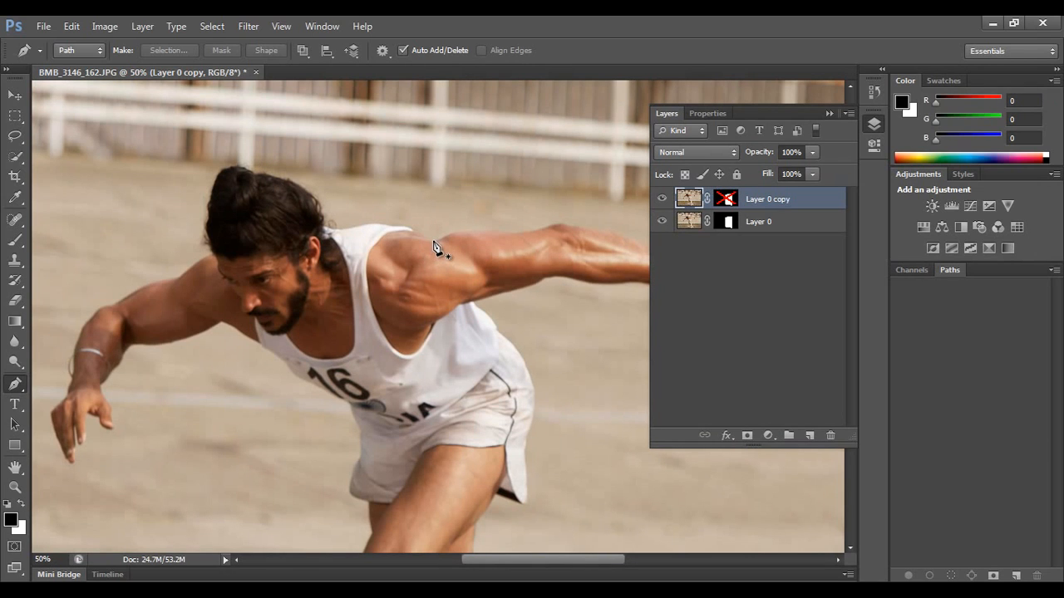
click(433, 241)
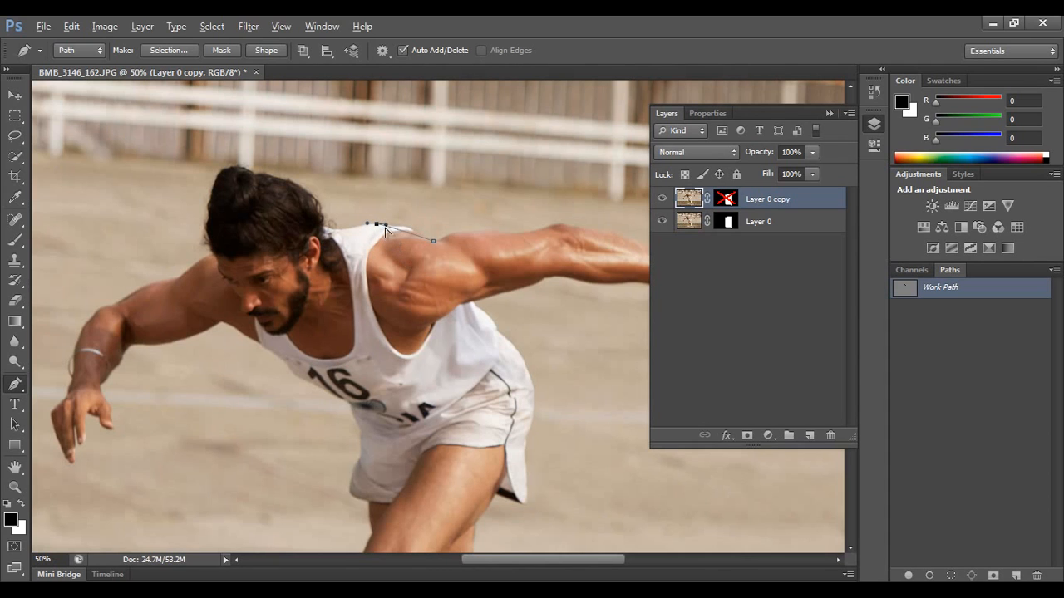
click(335, 230)
Step: Trace the path around the back of the head and over the hair bun, refining the curve with an extra anchor on top
key(ctrl+plus)
drag(267, 219, 342, 277)
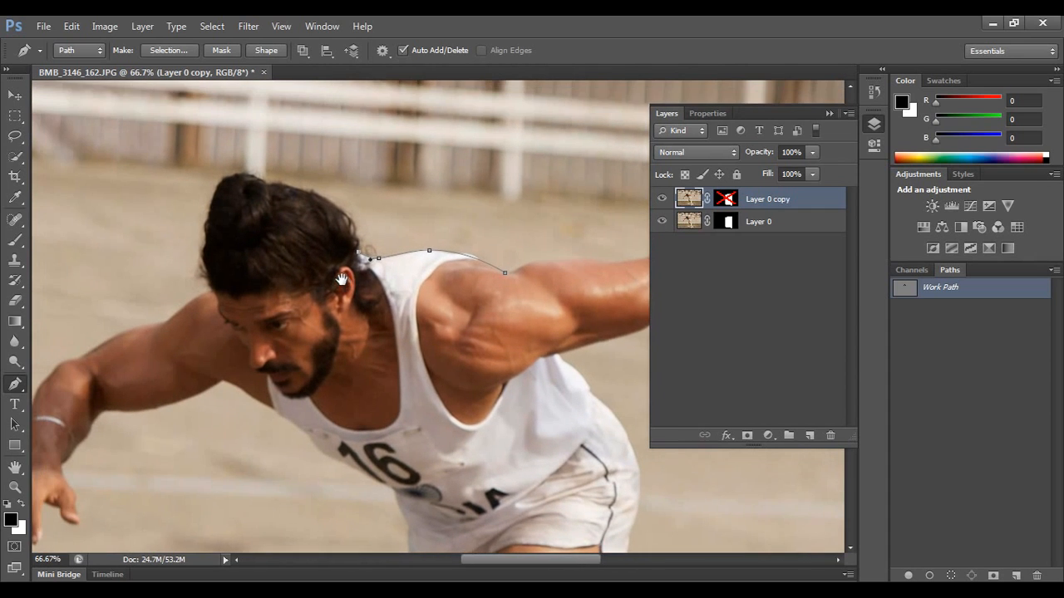
drag(271, 185, 350, 186)
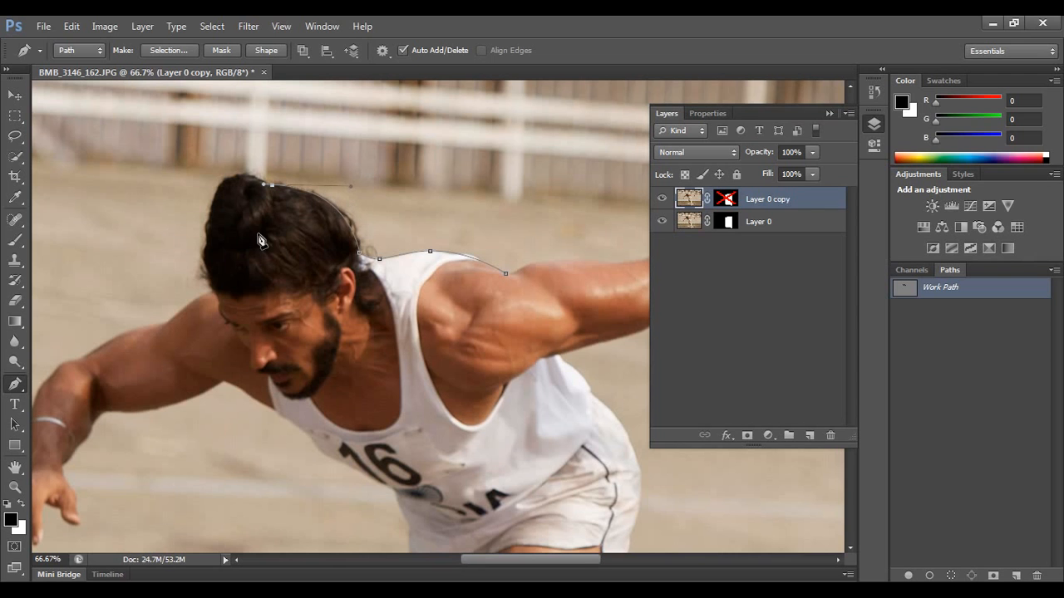
drag(260, 238, 331, 269)
scroll(293, 257, up, 2)
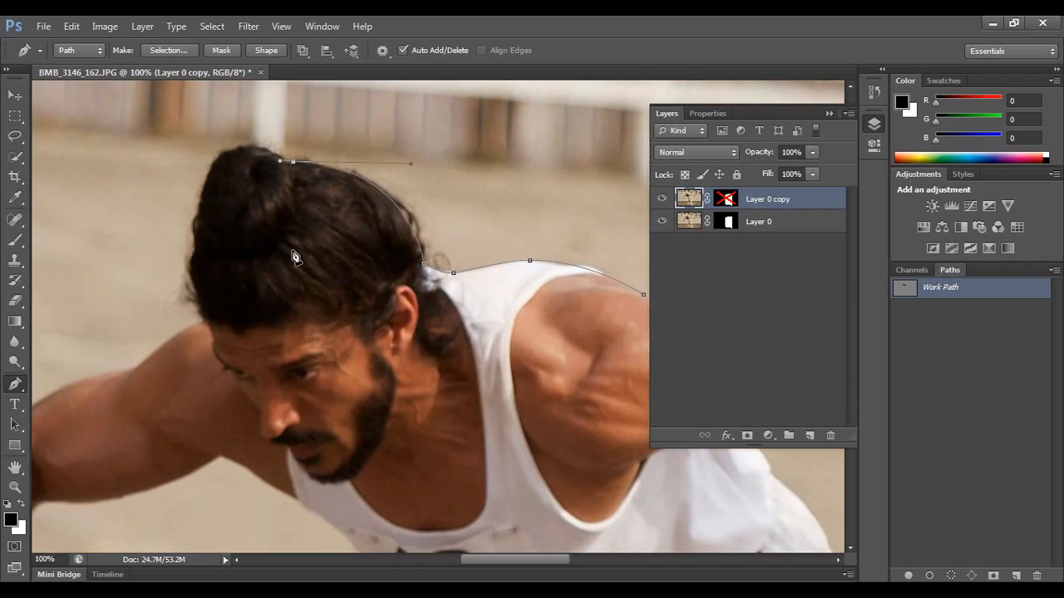
drag(267, 225, 272, 130)
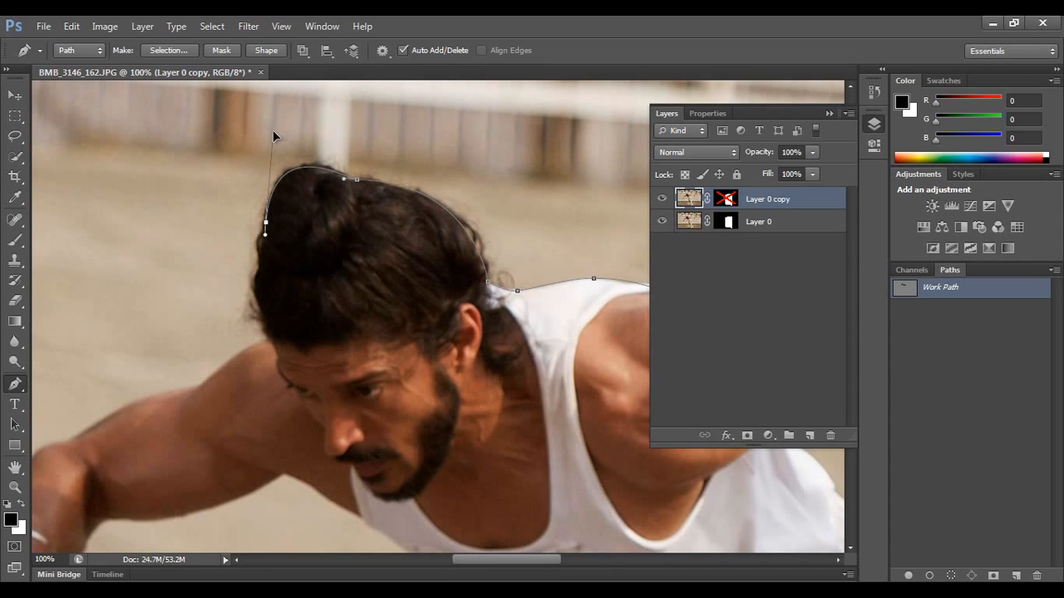
click(307, 169)
drag(307, 170, 315, 169)
Step: Continue the path down the front edge of the hair to where it meets the shoulder
mouse_move(285, 237)
mouse_down()
mouse_move(310, 214)
mouse_move(283, 232)
mouse_up()
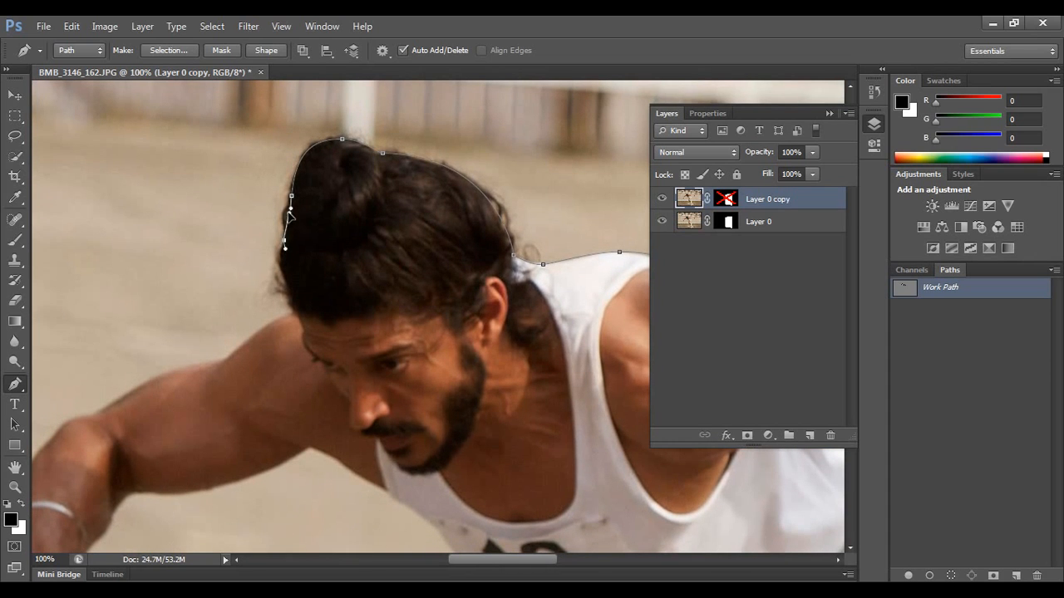
drag(284, 280, 271, 251)
click(291, 315)
Step: Trace the path along the upper edge of the bent arm from the shoulder around the elbow
drag(234, 353, 258, 321)
drag(214, 393, 355, 359)
drag(238, 380, 292, 338)
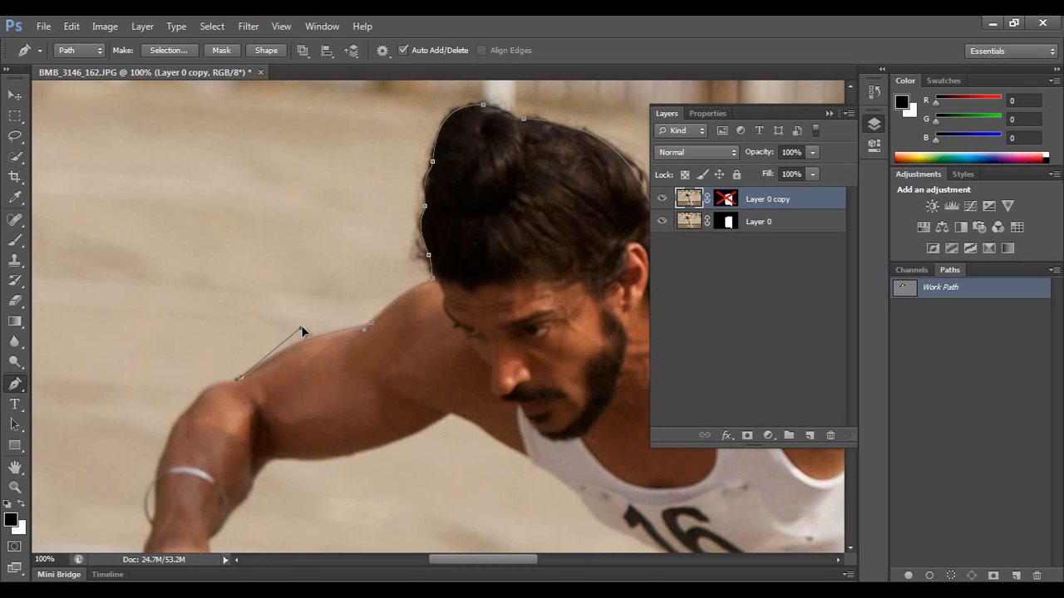
drag(253, 405, 256, 324)
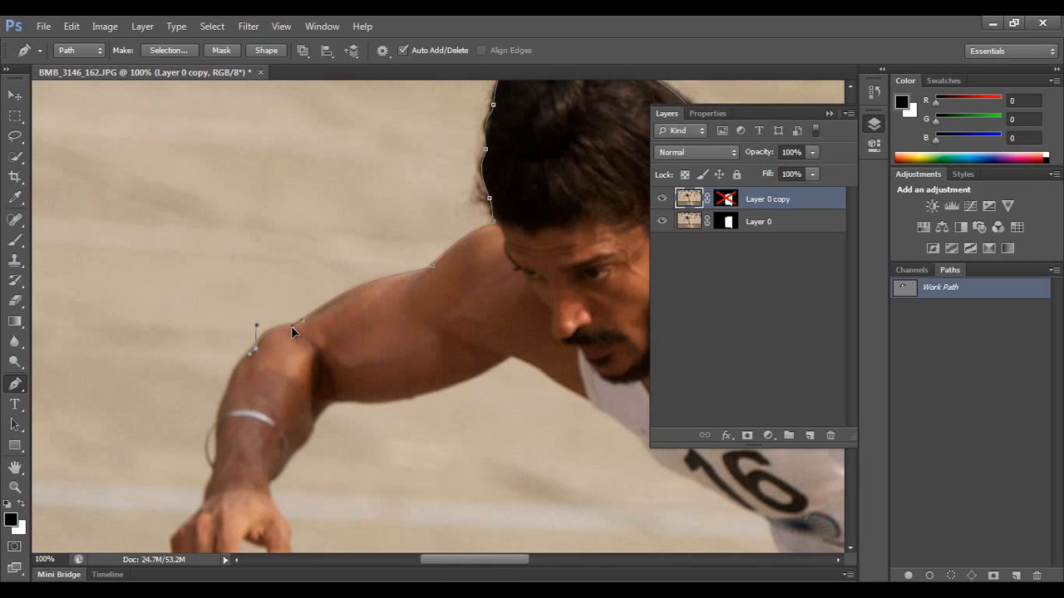
drag(258, 376, 316, 309)
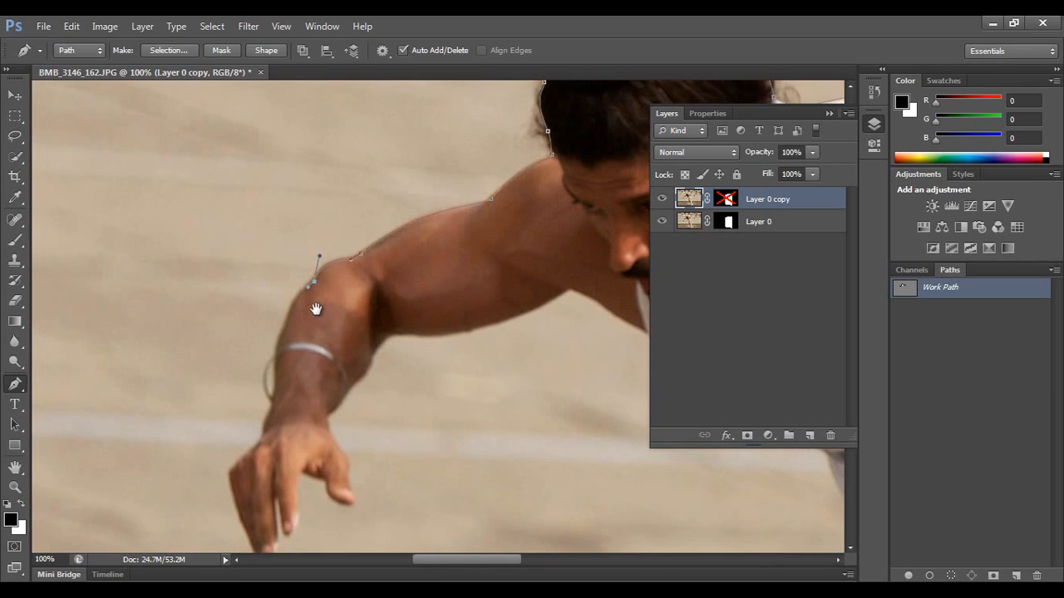
Step: Trace the outer edge of the forearm past the bracelet to the wrist and curve the segments to fit the arm
click(270, 358)
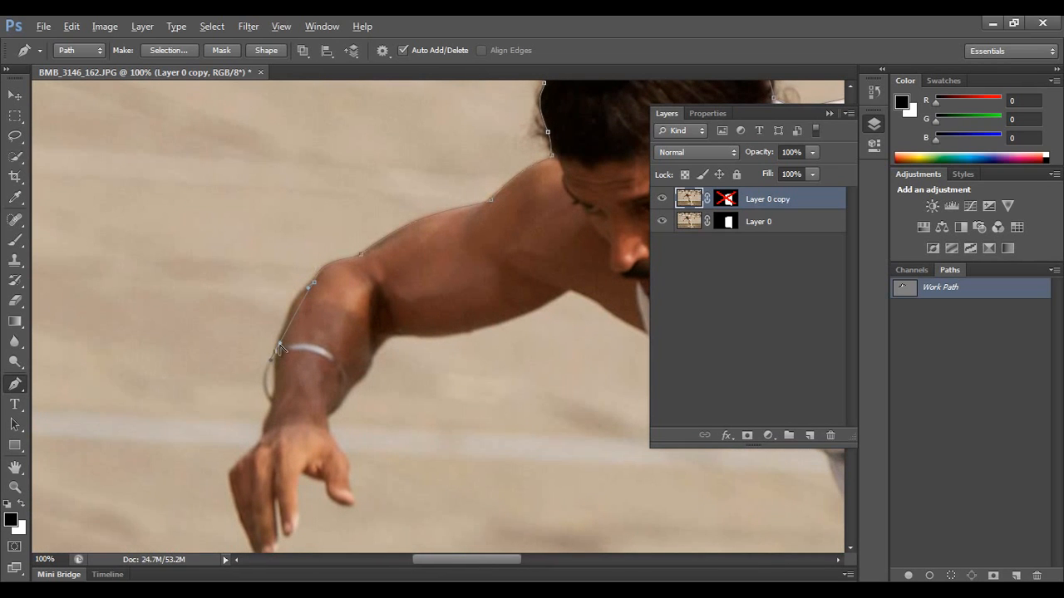
click(282, 325)
drag(282, 325, 295, 300)
drag(308, 387, 341, 345)
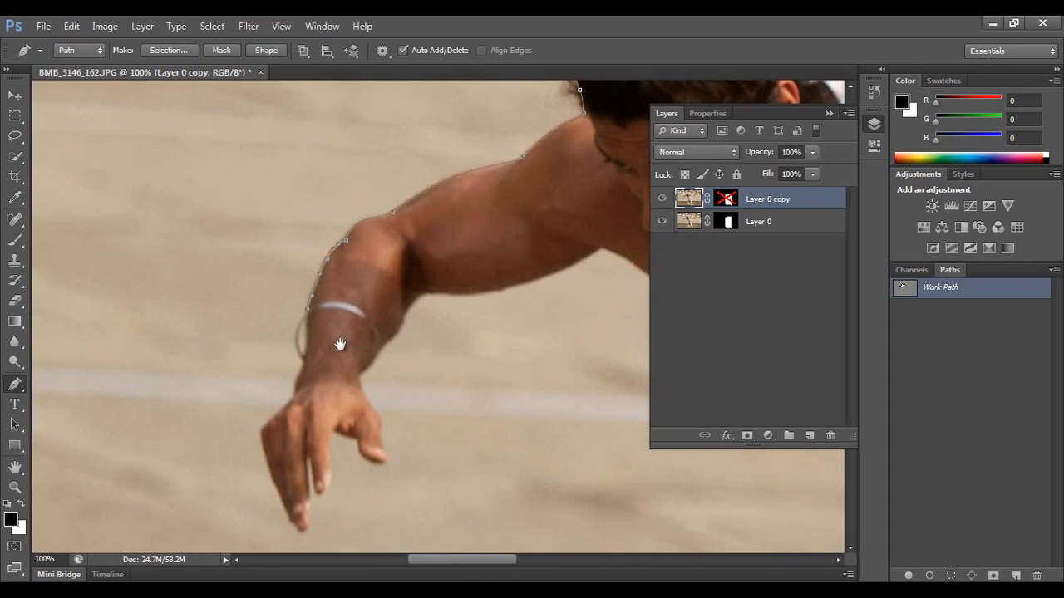
click(298, 380)
drag(302, 374, 315, 344)
drag(300, 387, 338, 350)
Step: Continue the path from the wrist over the knuckle and down the outer finger to its tip, curving it to the hand
click(300, 398)
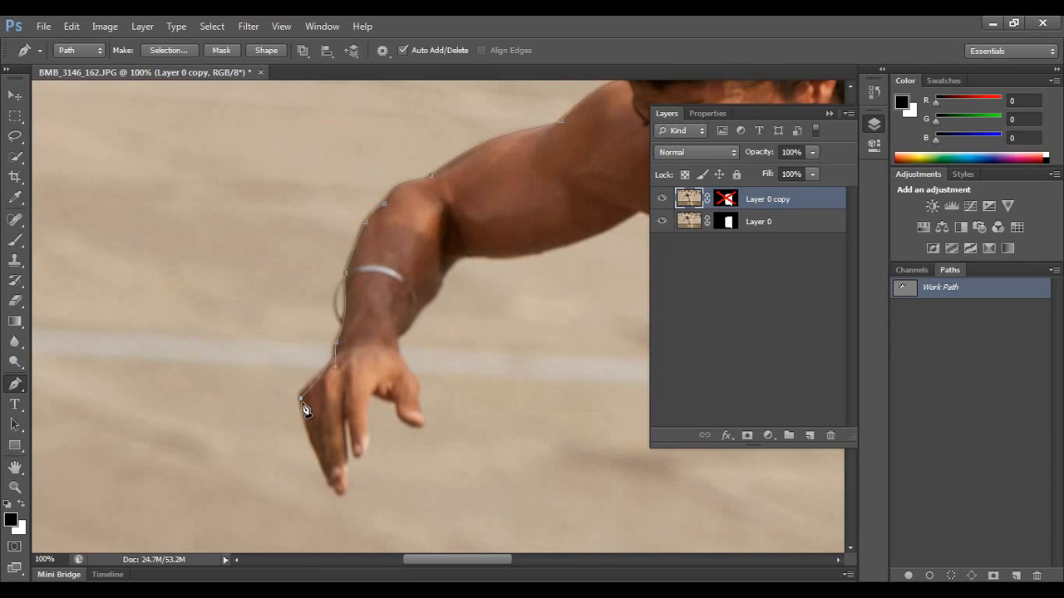
drag(309, 441, 317, 455)
drag(301, 398, 304, 382)
scroll(314, 378, down, 3)
drag(316, 391, 349, 420)
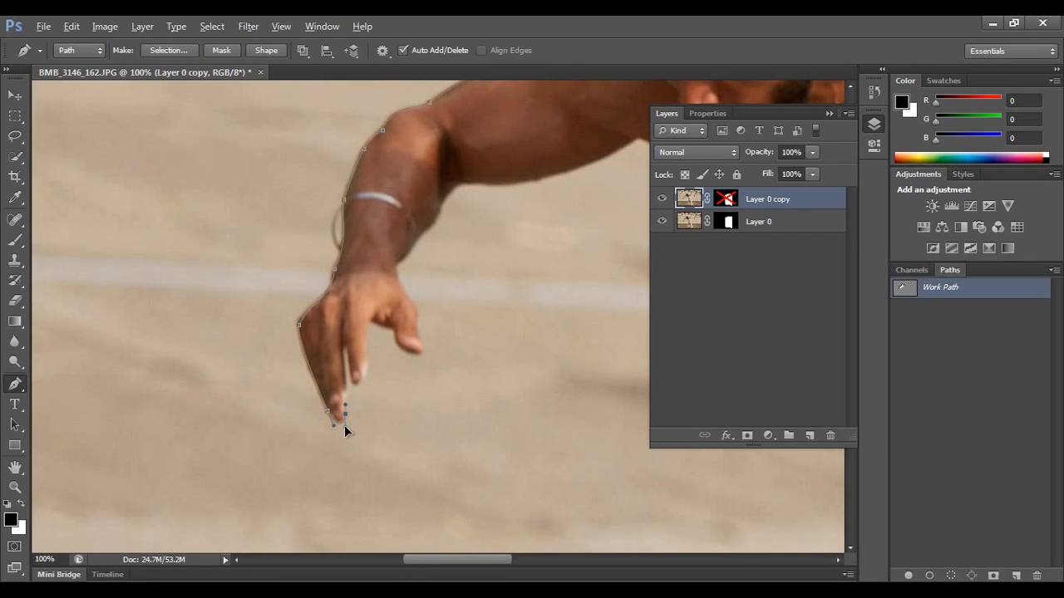
Step: Trace the path through the gap between the fingers, around the next fingertip and across to the thumb tip
drag(343, 419, 345, 378)
drag(343, 350, 356, 385)
drag(364, 384, 403, 351)
click(366, 328)
key(ctrl+plus)
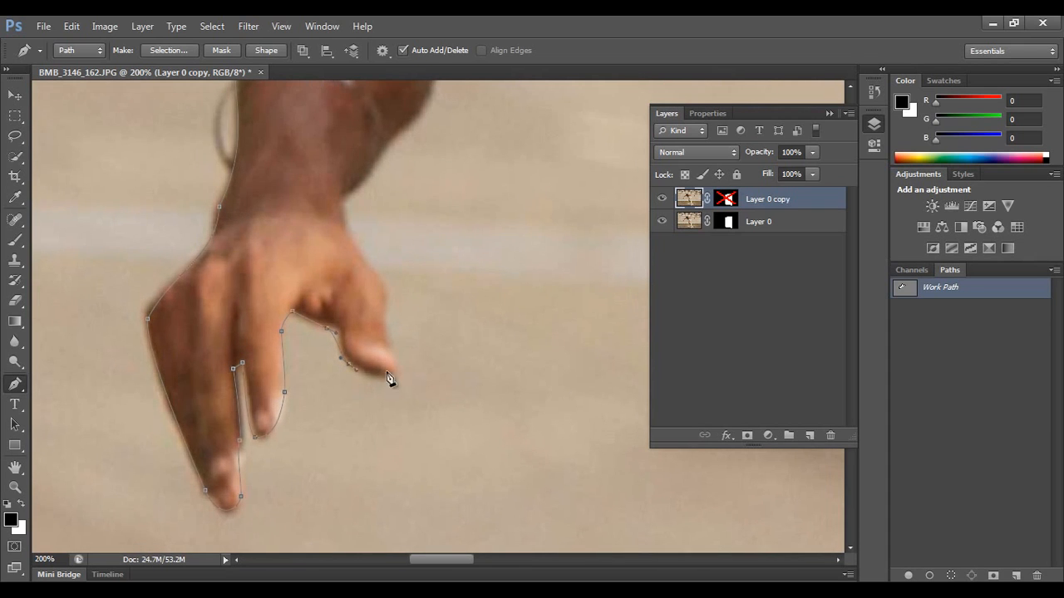
drag(396, 372, 390, 379)
Step: Trace the outer edge of the thumb up toward the wrist and adjust the curve handles to match it
scroll(386, 374, up, 3)
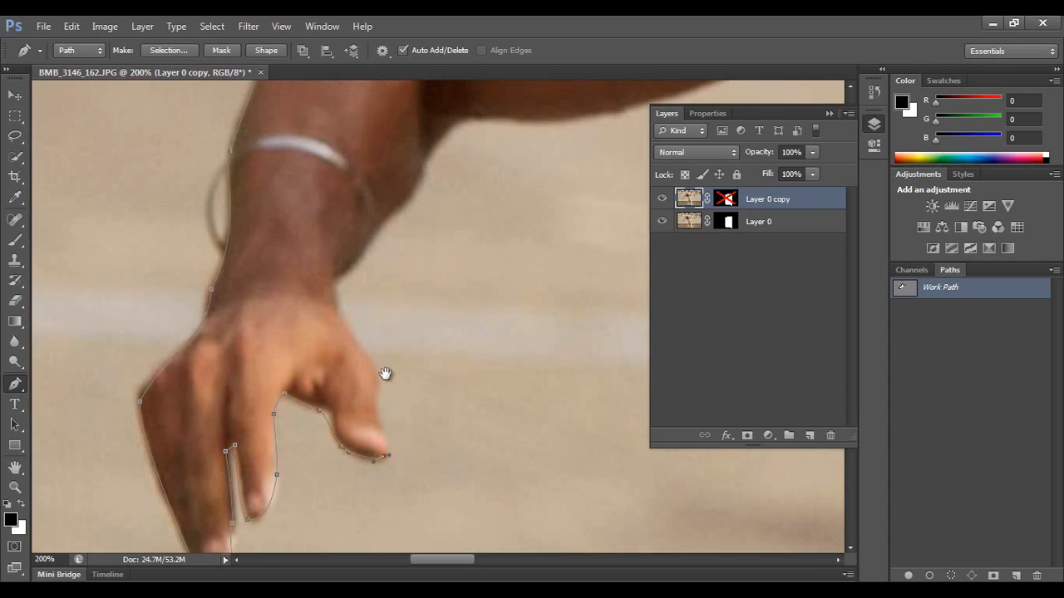
click(376, 388)
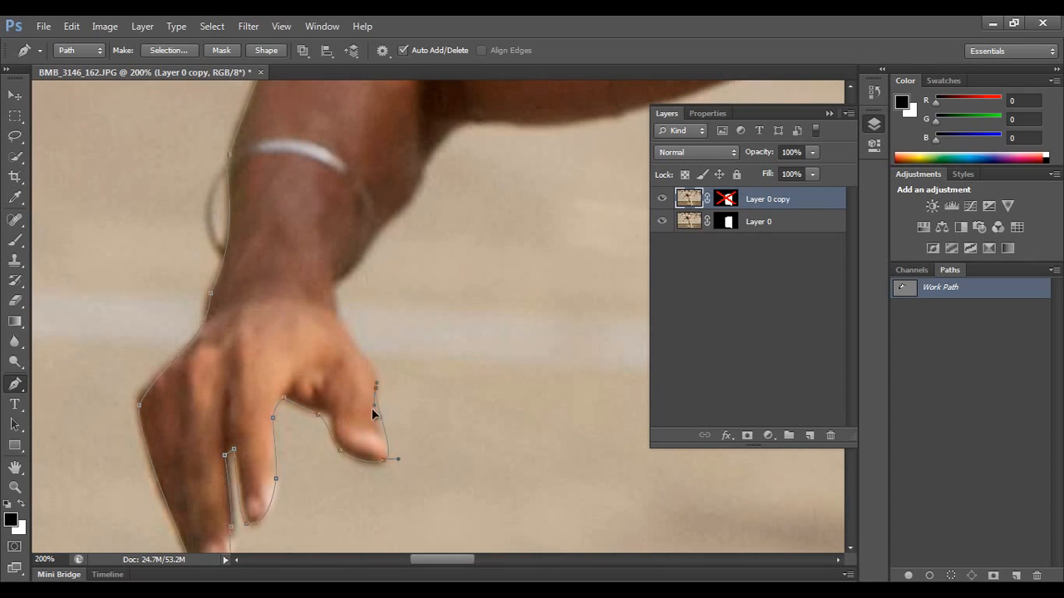
drag(403, 459, 401, 460)
drag(395, 333, 378, 431)
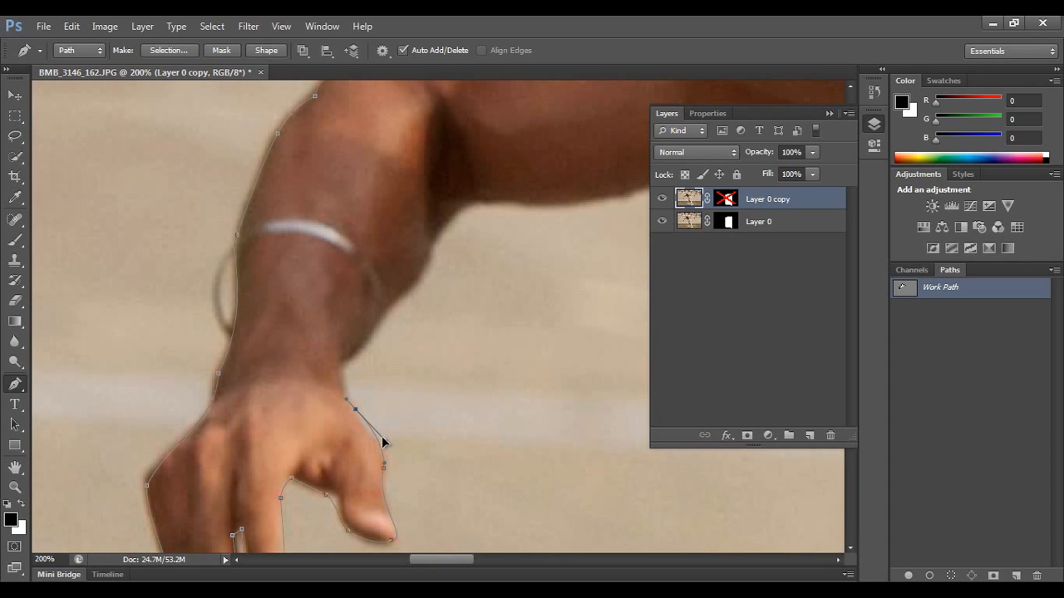
drag(384, 468, 389, 454)
Step: Continue the path from the wrist along the inner edge of the forearm to the elbow crease, correcting its curvature
drag(386, 372, 364, 375)
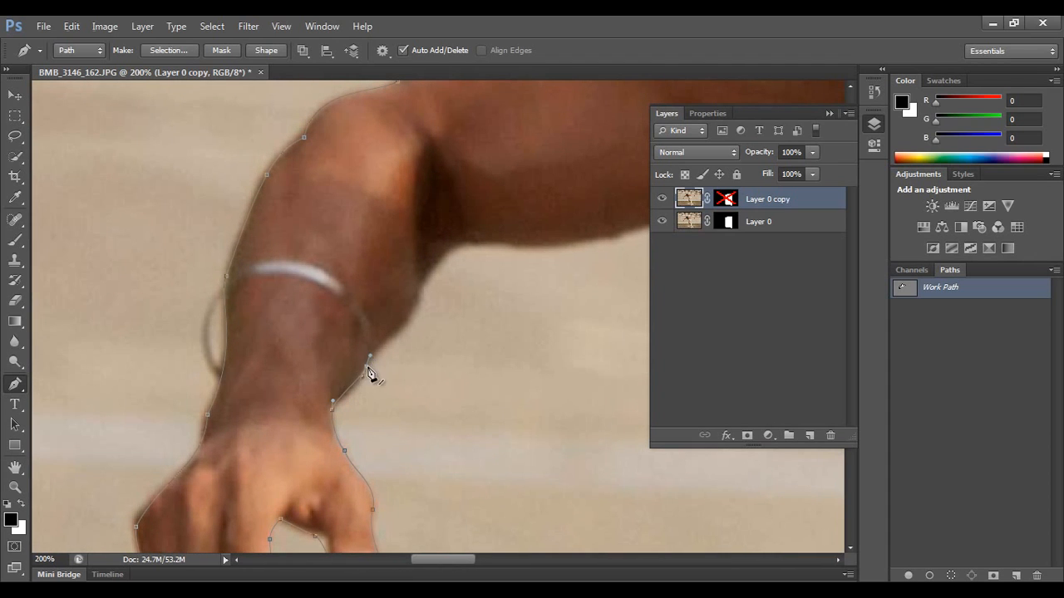
drag(363, 376, 361, 390)
drag(395, 335, 303, 403)
drag(324, 366, 281, 406)
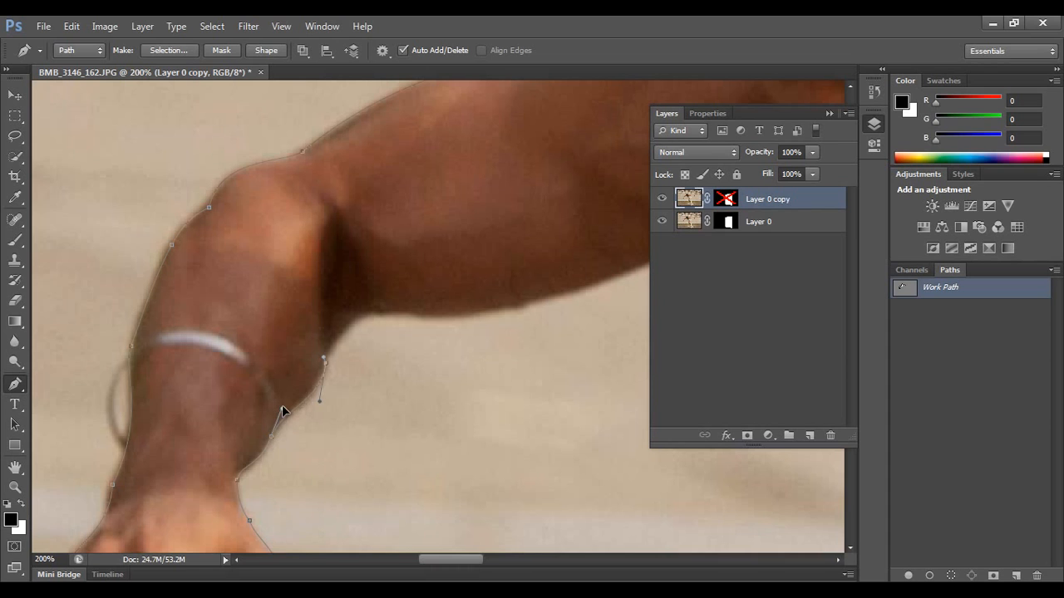
drag(358, 349, 308, 375)
drag(268, 427, 261, 435)
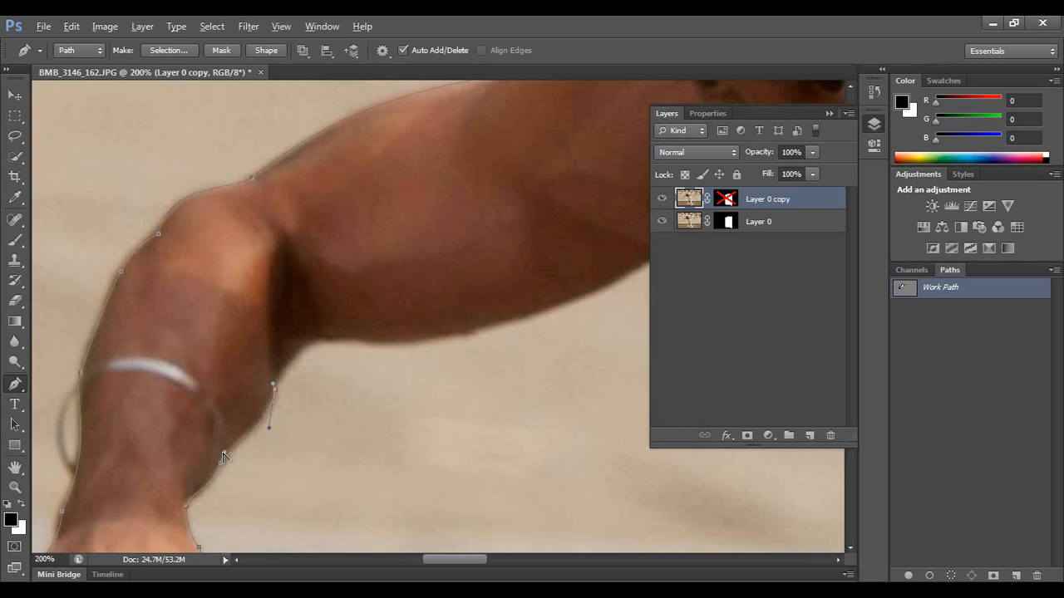
Step: Trace the underside of the upper arm from the elbow crease to the chest with smooth curved segments
drag(315, 339, 308, 353)
drag(417, 340, 430, 335)
drag(318, 351, 327, 326)
drag(385, 352, 201, 385)
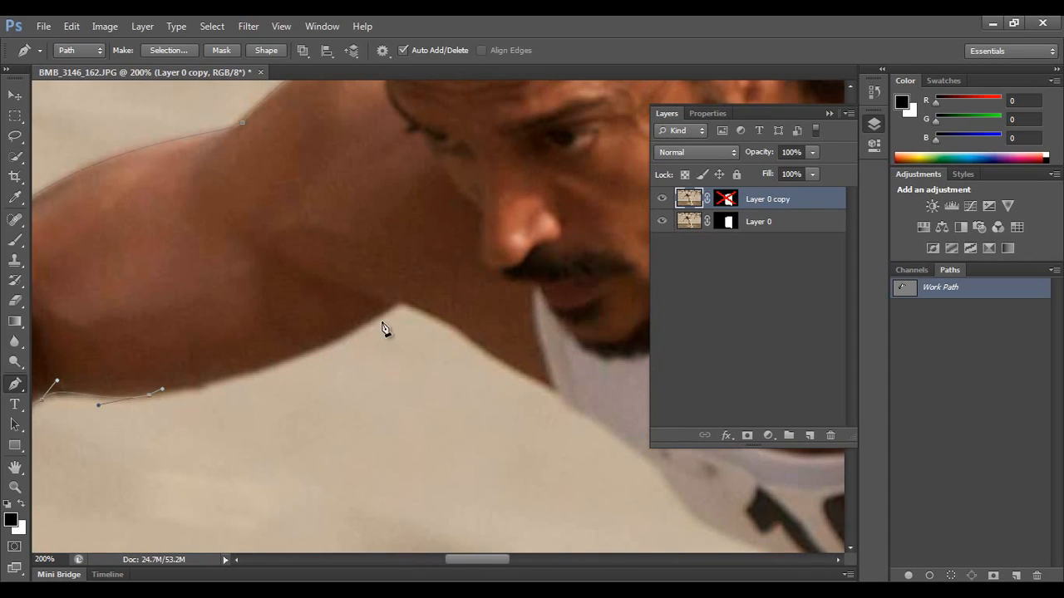
drag(387, 310, 287, 376)
drag(166, 391, 190, 385)
drag(372, 363, 316, 321)
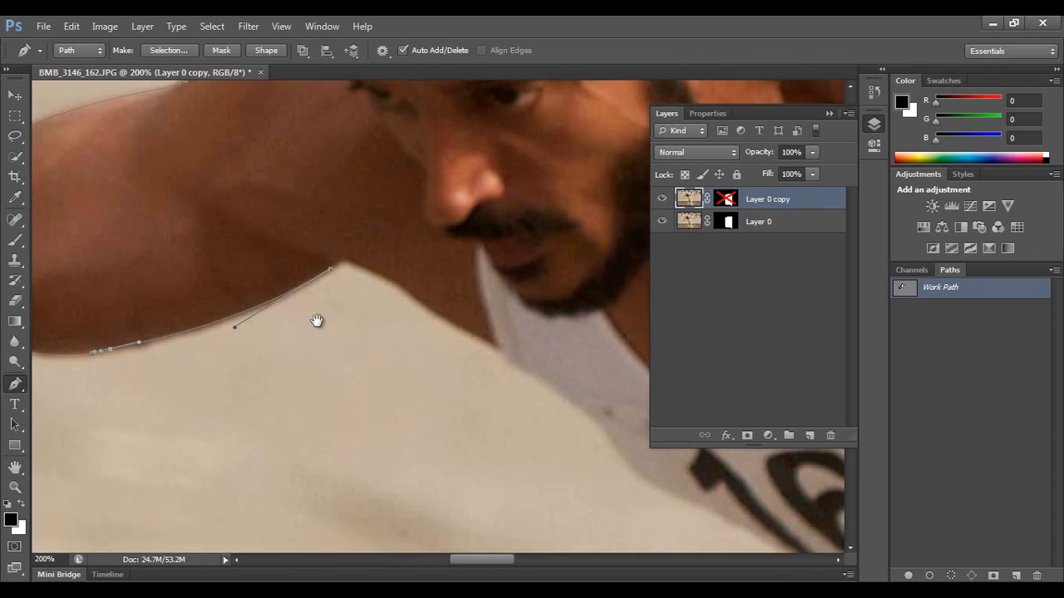
Step: Trace the path around the armpit corner, along the chest and down the upper front edge of the vest
click(349, 263)
drag(401, 287, 404, 289)
drag(463, 343, 355, 221)
click(438, 292)
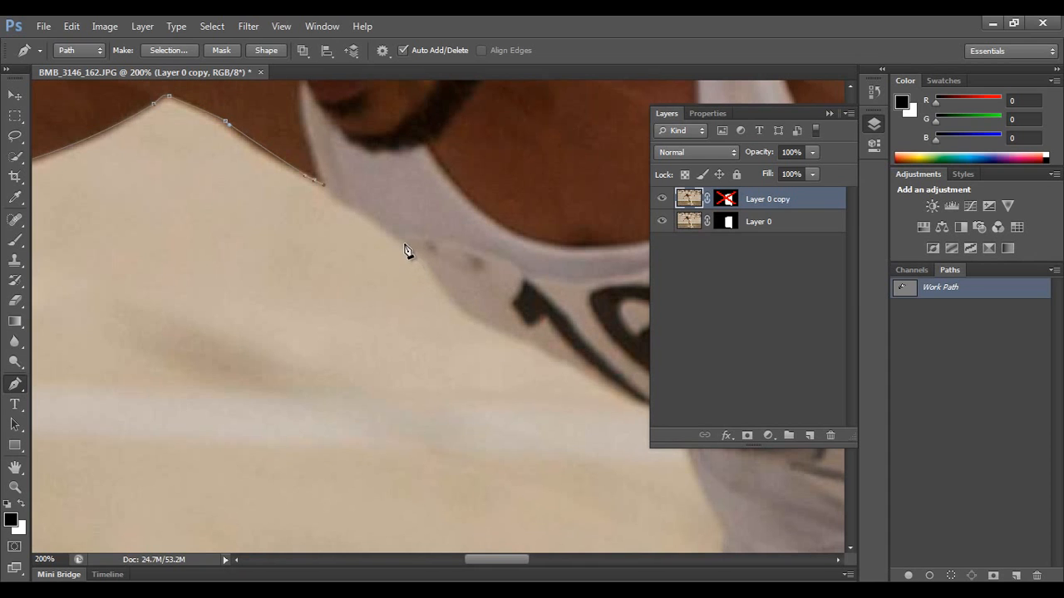
click(410, 251)
drag(436, 268, 433, 267)
Step: Continue the path along the vest's front edge below the number 16 and down toward the waist
drag(496, 301, 377, 219)
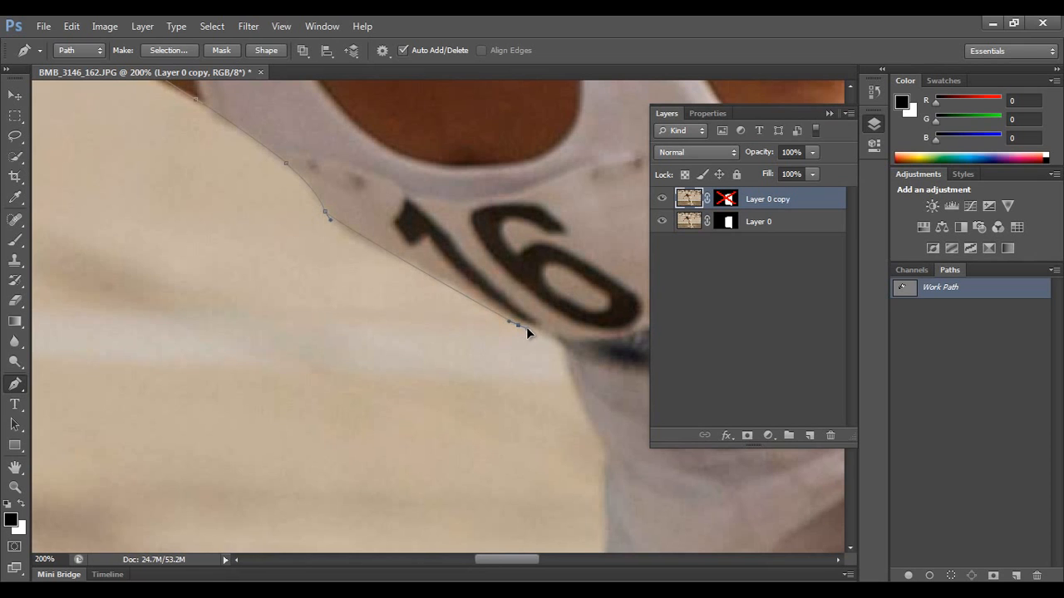
drag(526, 327, 461, 253)
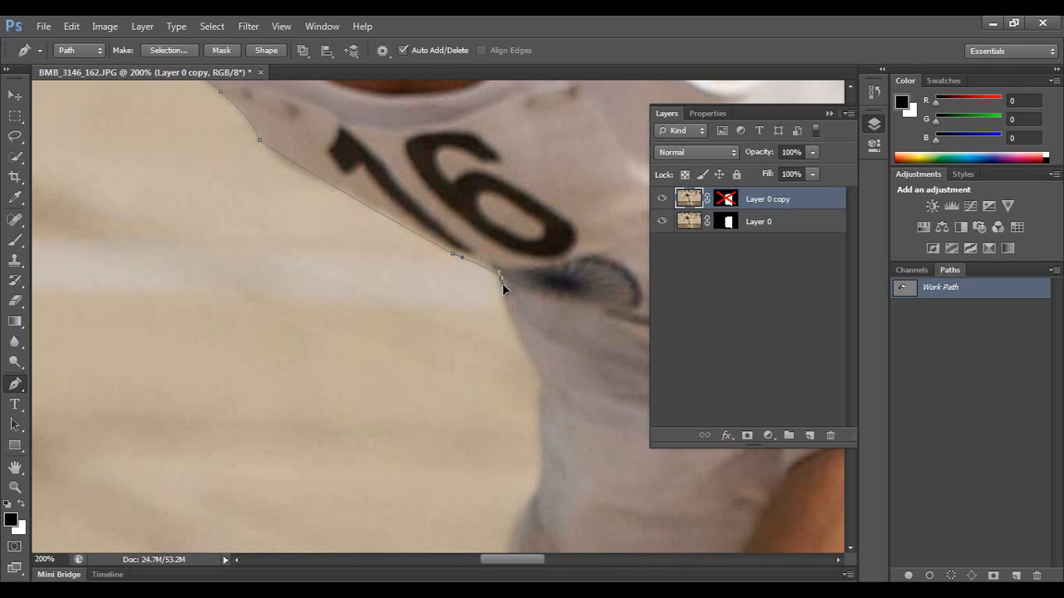
drag(499, 329, 466, 211)
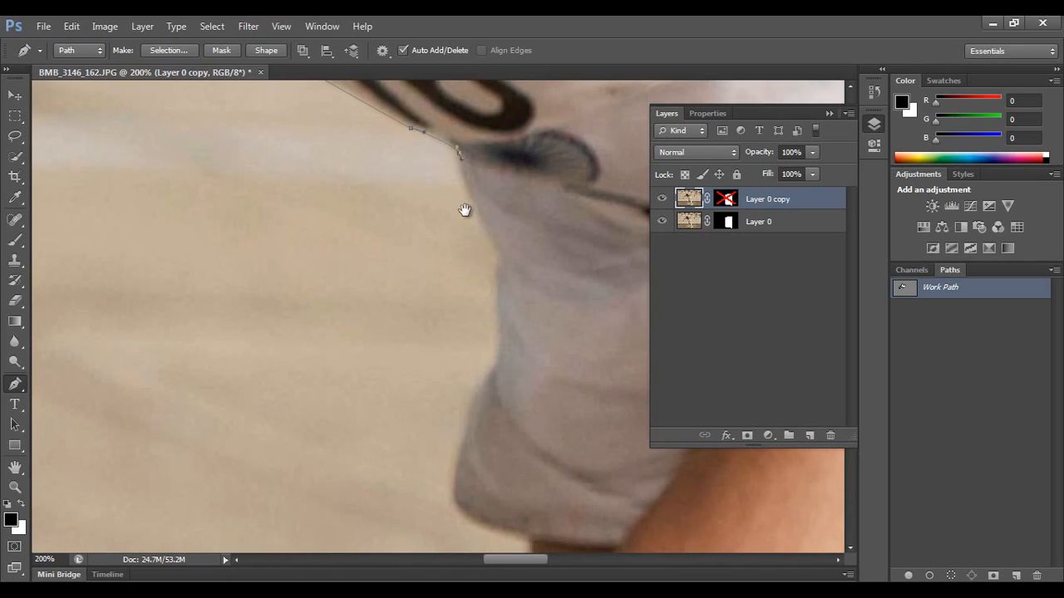
click(498, 256)
key(ctrl+minus)
key(ctrl+minus)
key(ctrl+minus)
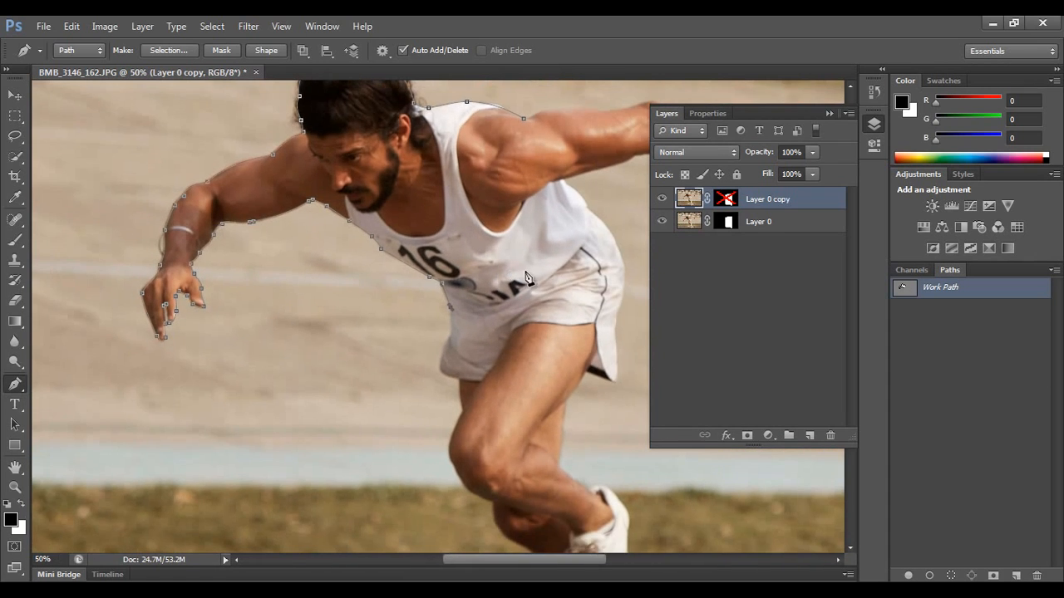
Step: Close the path with rough anchors across the vest and up through the shoulder to the starting anchor
click(535, 286)
click(549, 248)
click(541, 195)
click(541, 151)
drag(539, 134, 547, 131)
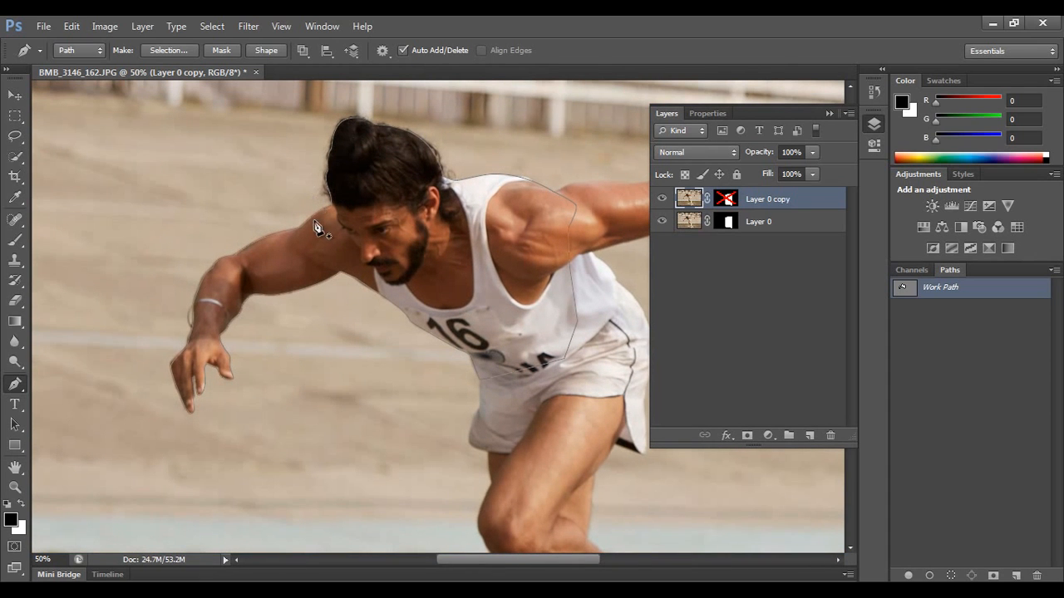
Step: Refine the path's curve along the top edge of the runner's bent arm by adjusting the direction handle beyond the elbow
key(ctrl+plus)
key(ctrl+plus)
key(ctrl+plus)
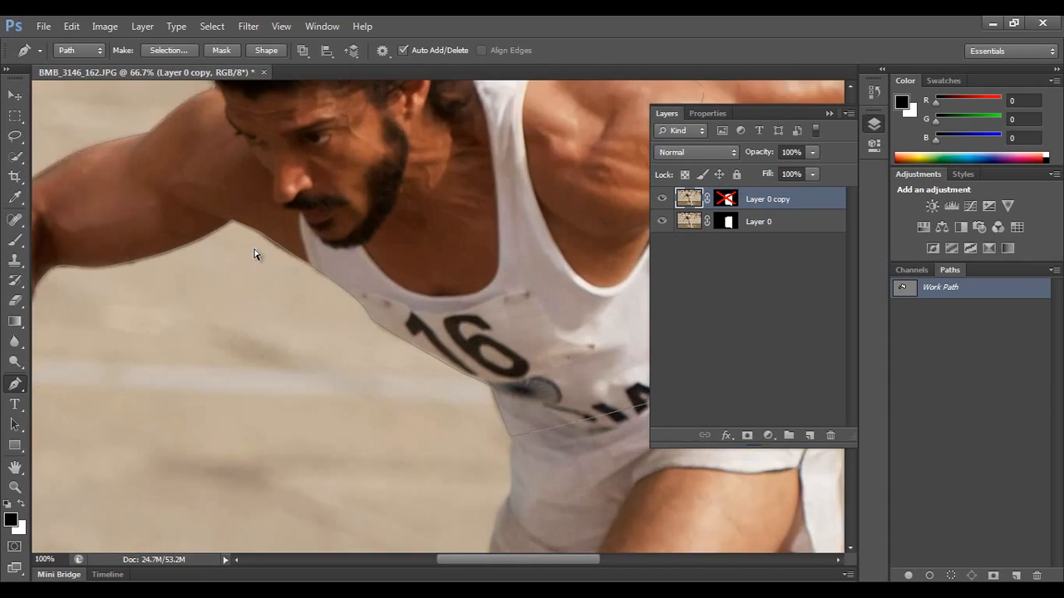
drag(319, 173, 395, 380)
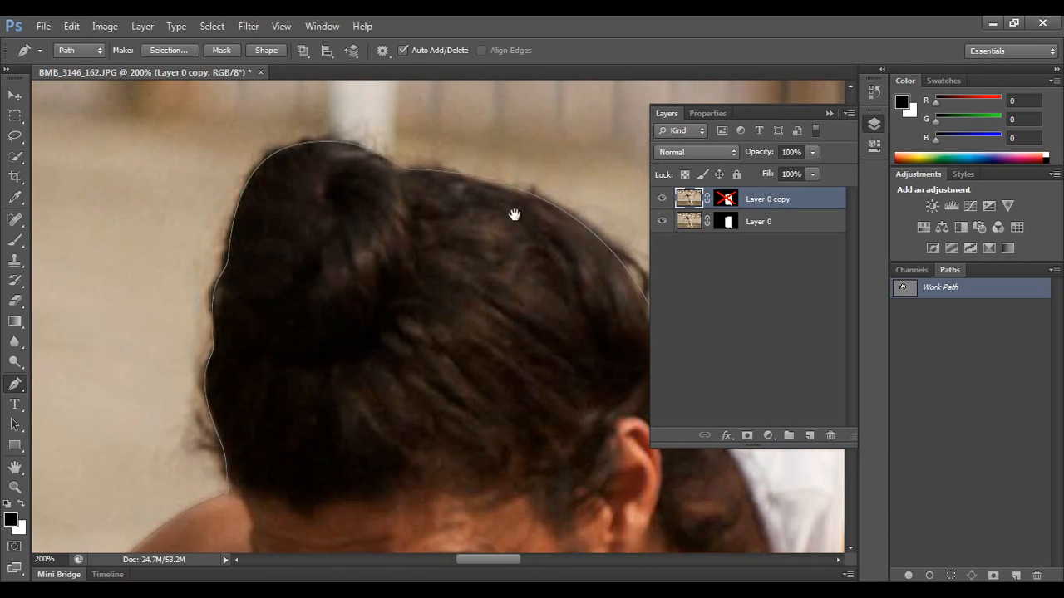
drag(515, 216, 344, 209)
mouse_move(289, 242)
mouse_down()
mouse_move(404, 191)
mouse_move(349, 238)
mouse_move(361, 207)
mouse_up()
mouse_move(266, 358)
mouse_down()
mouse_move(372, 329)
mouse_move(420, 240)
mouse_up()
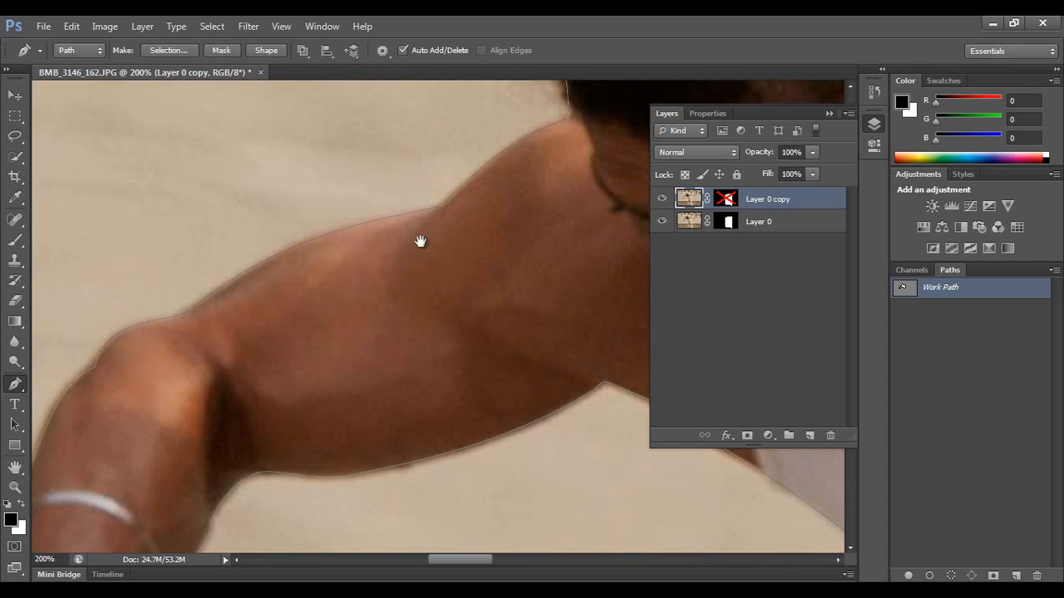
ctrl+click(387, 213)
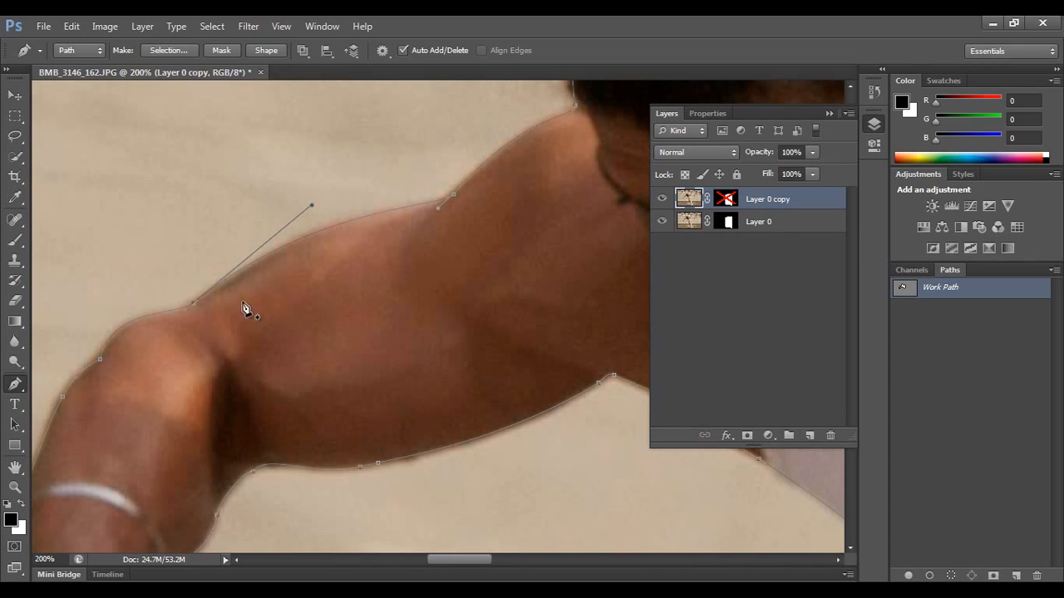
mouse_move(311, 206)
mouse_down()
mouse_move(321, 214)
mouse_move(329, 204)
mouse_up()
drag(267, 322, 417, 224)
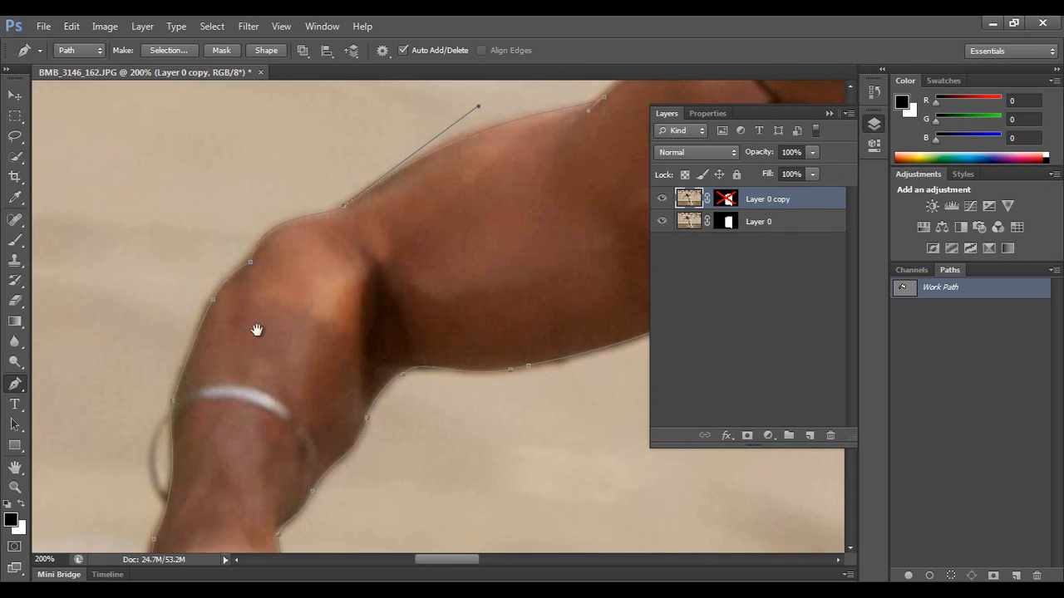
Step: Shift the path's anchor beside the bracelet inward to the forearm's edge and adjust the anchor at the knuckles
drag(173, 401, 182, 401)
drag(190, 474, 280, 275)
drag(245, 396, 249, 368)
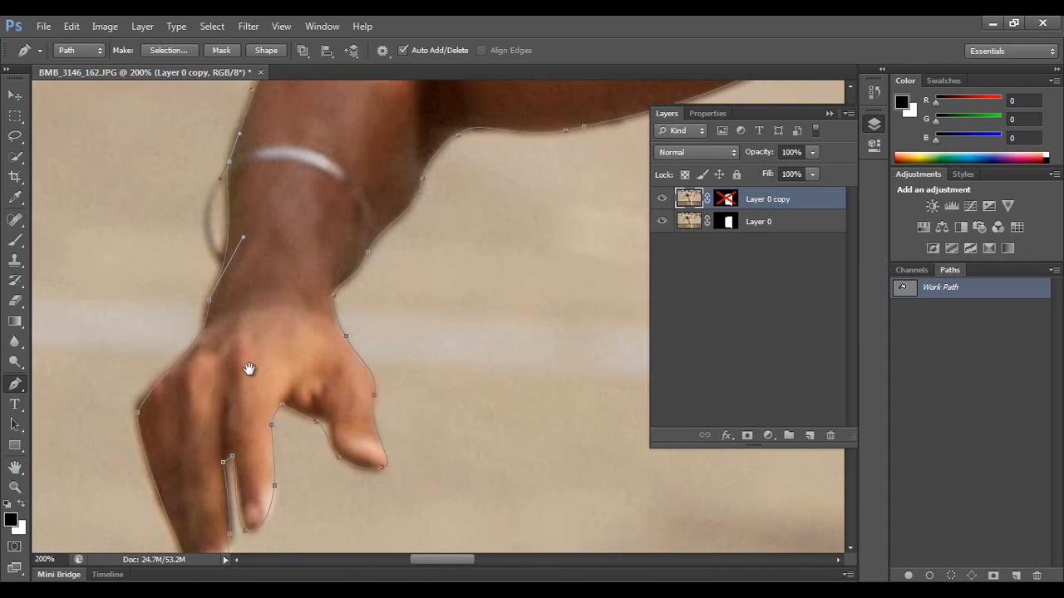
ctrl+click(138, 413)
drag(160, 368, 214, 368)
drag(164, 439, 222, 266)
drag(333, 211, 241, 384)
drag(303, 234, 239, 314)
Step: Delete the disabled layer mask from Layer 0 copy
key(ctrl+minus)
key(ctrl+minus)
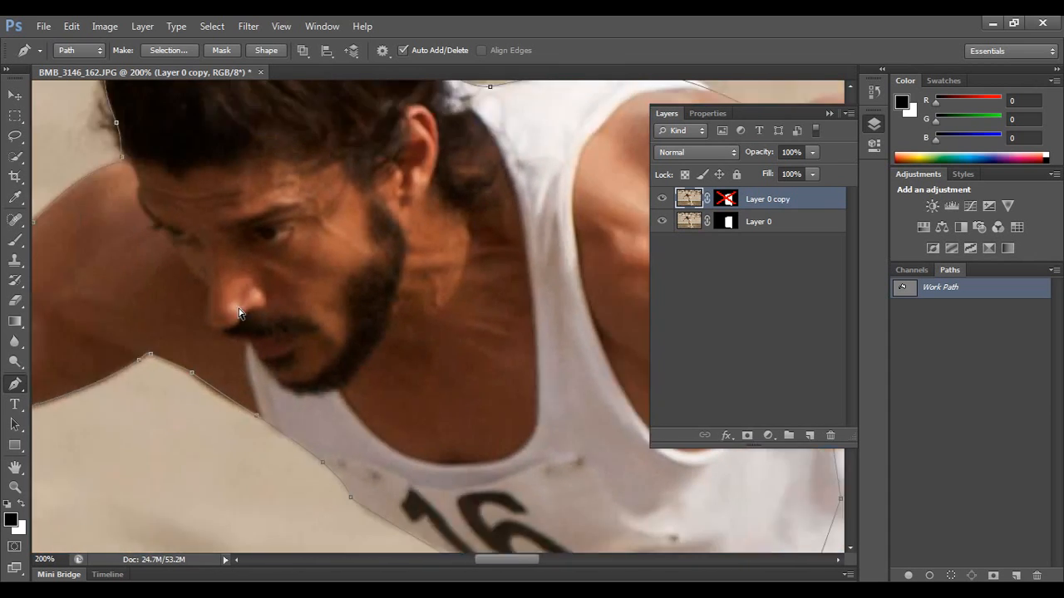
key(ctrl+minus)
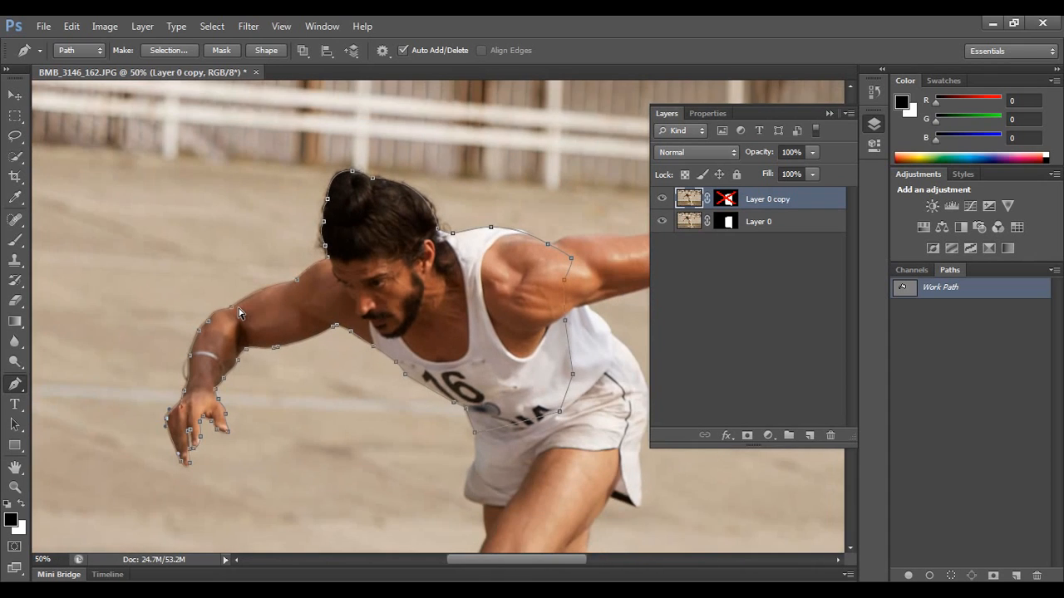
key(ctrl+minus)
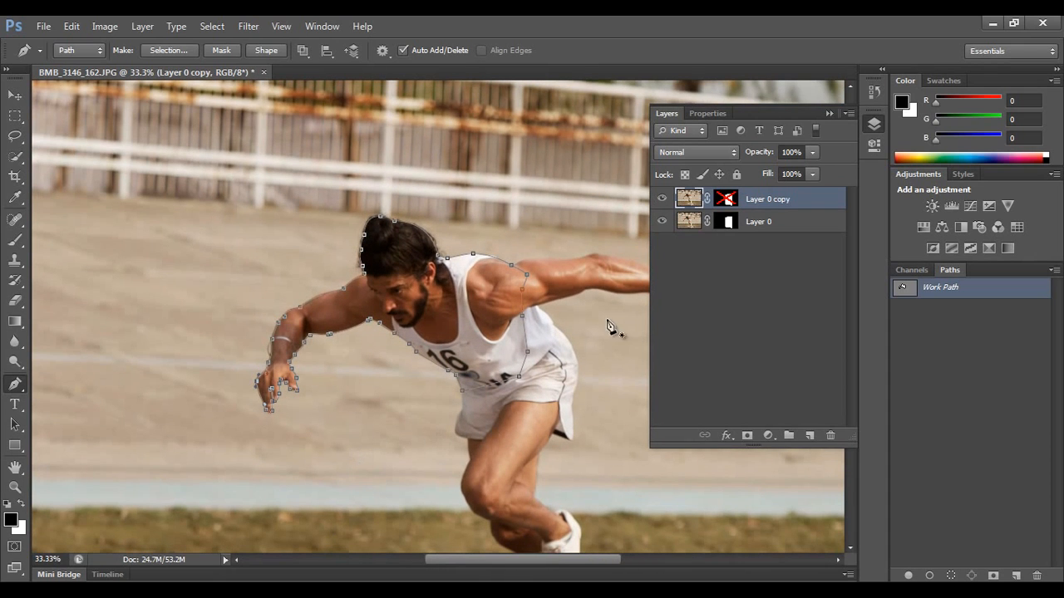
right_click(726, 199)
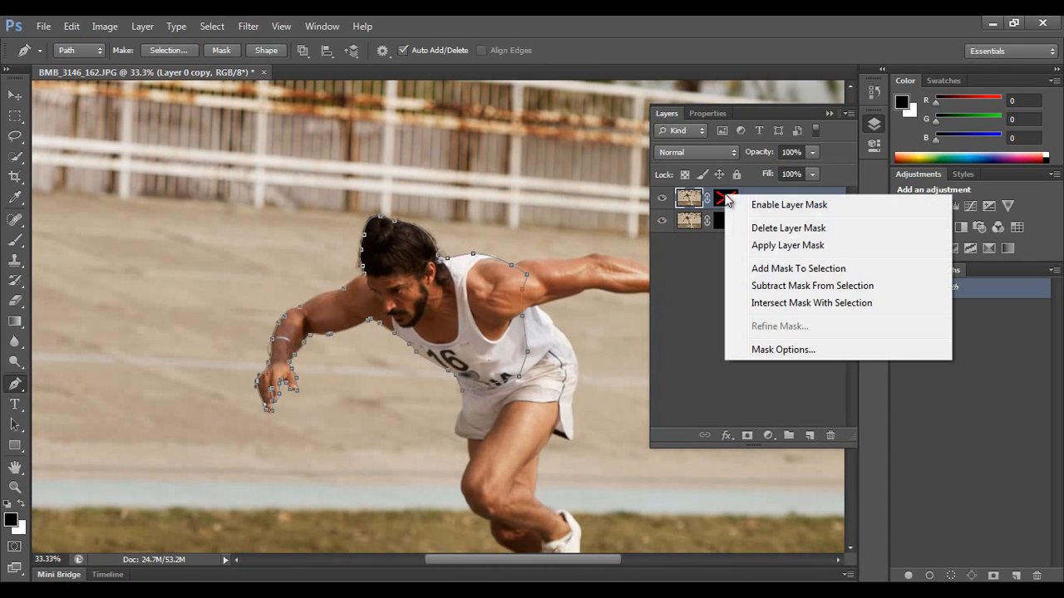
click(776, 230)
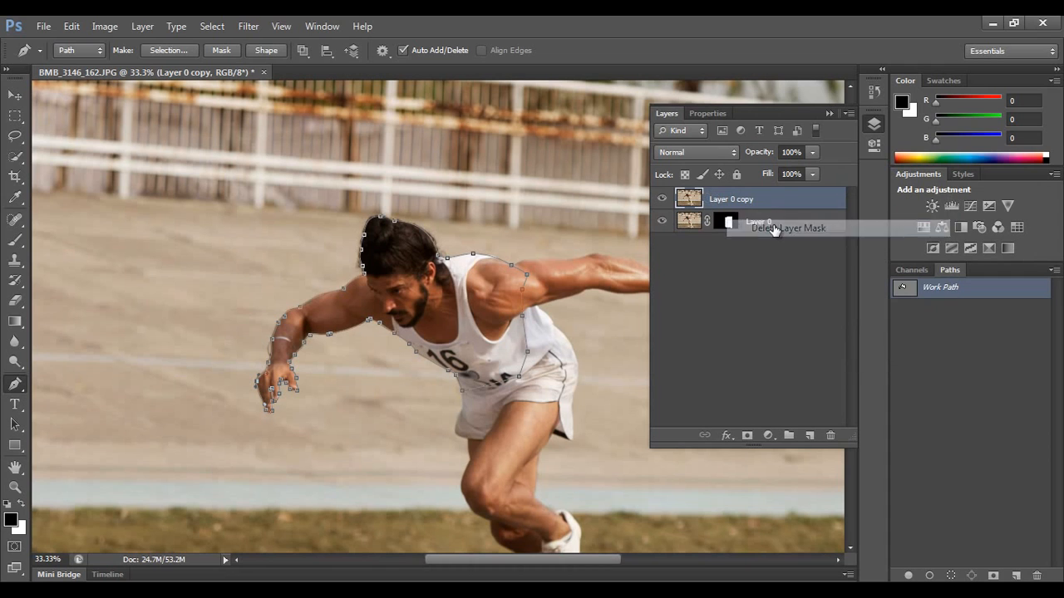
Step: Convert the closed path into a new anti-aliased selection and add it as a layer mask to Layer 0 copy
right_click(453, 284)
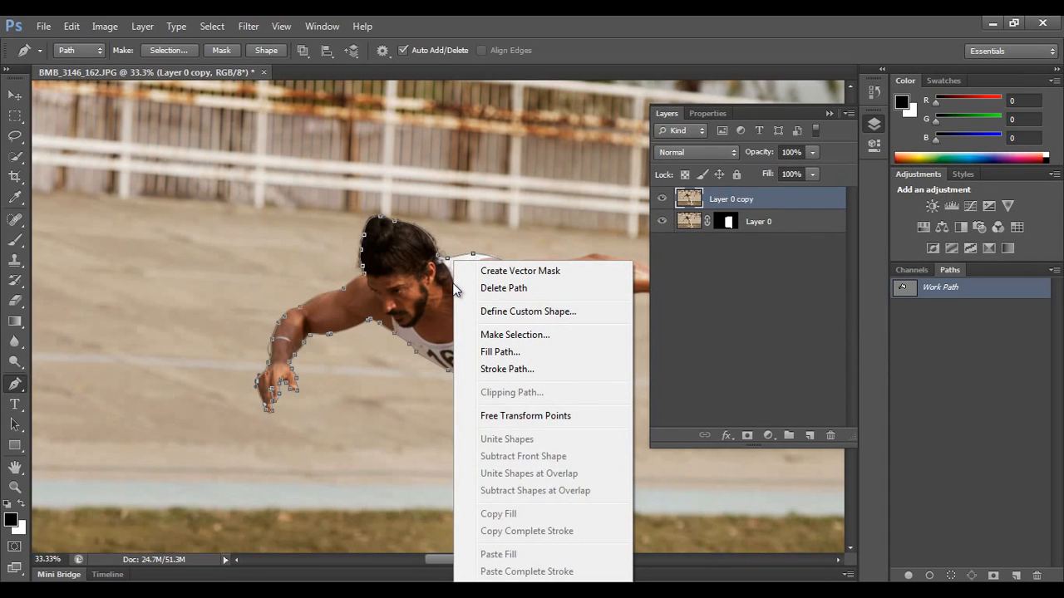
click(519, 337)
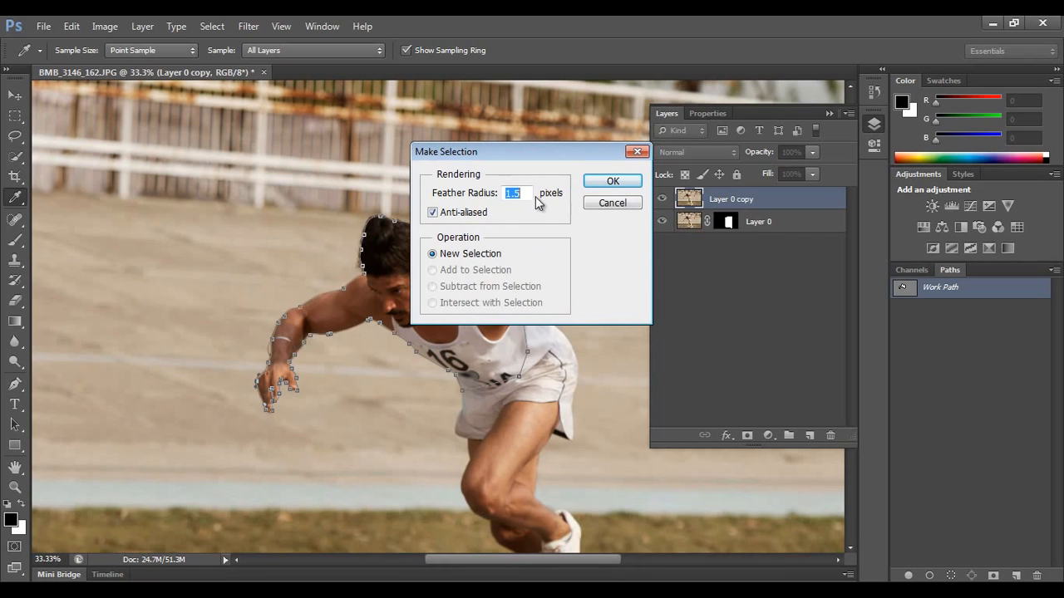
drag(527, 196, 455, 208)
click(608, 179)
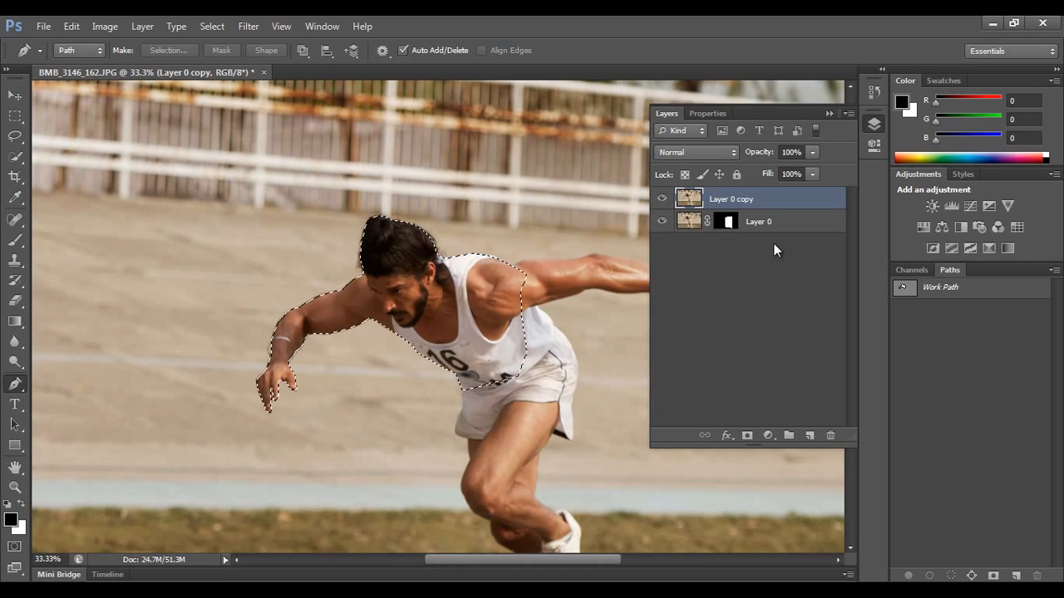
click(747, 438)
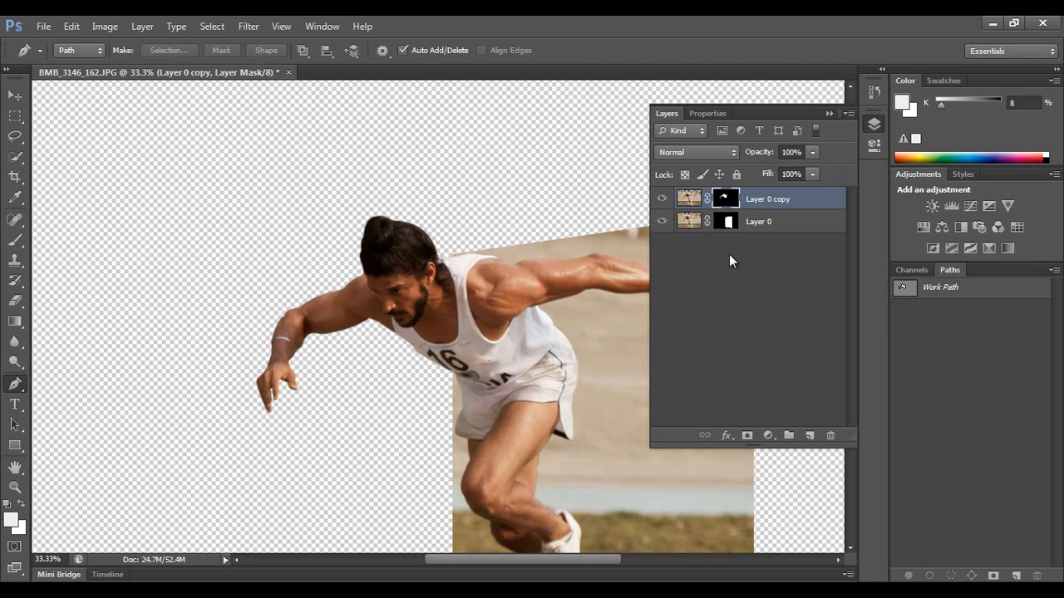
drag(584, 354, 509, 285)
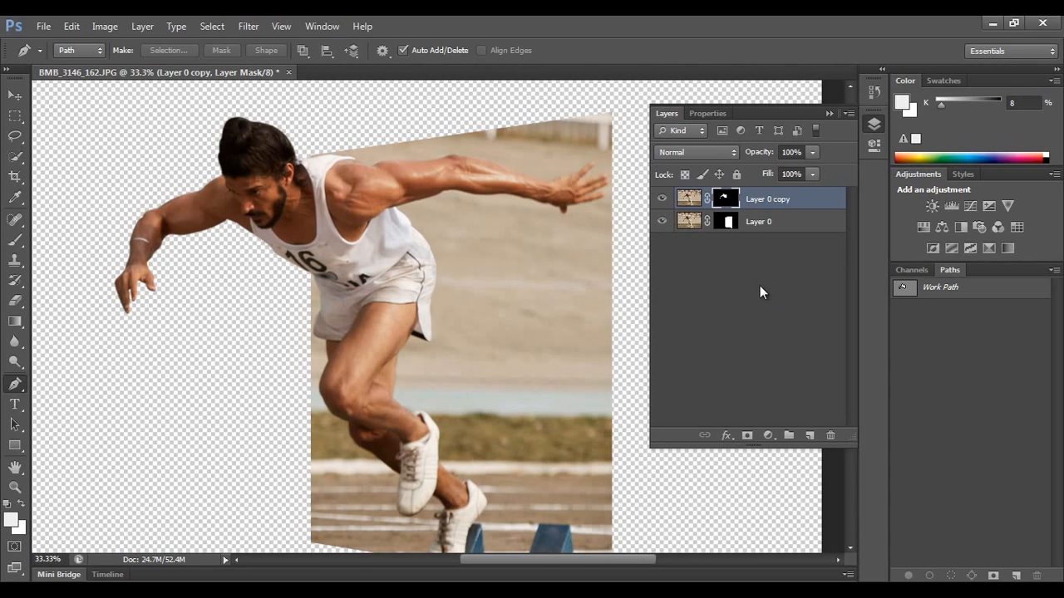
Step: Create a new layer, place it beneath Layer 0 and fill it with black as the background
click(752, 263)
click(809, 436)
drag(754, 200, 755, 283)
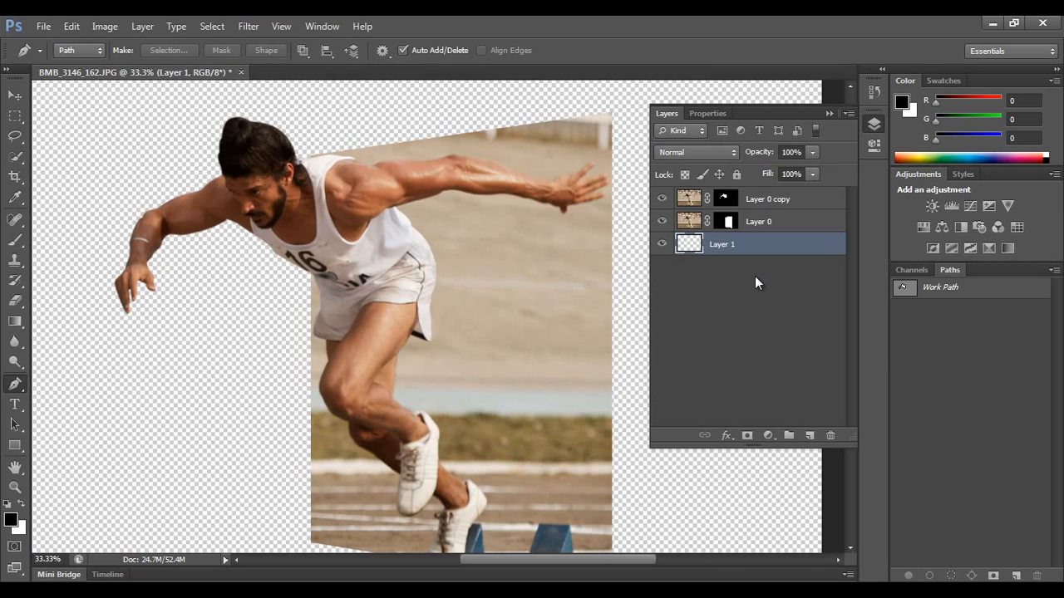
key(alt+BackSpace)
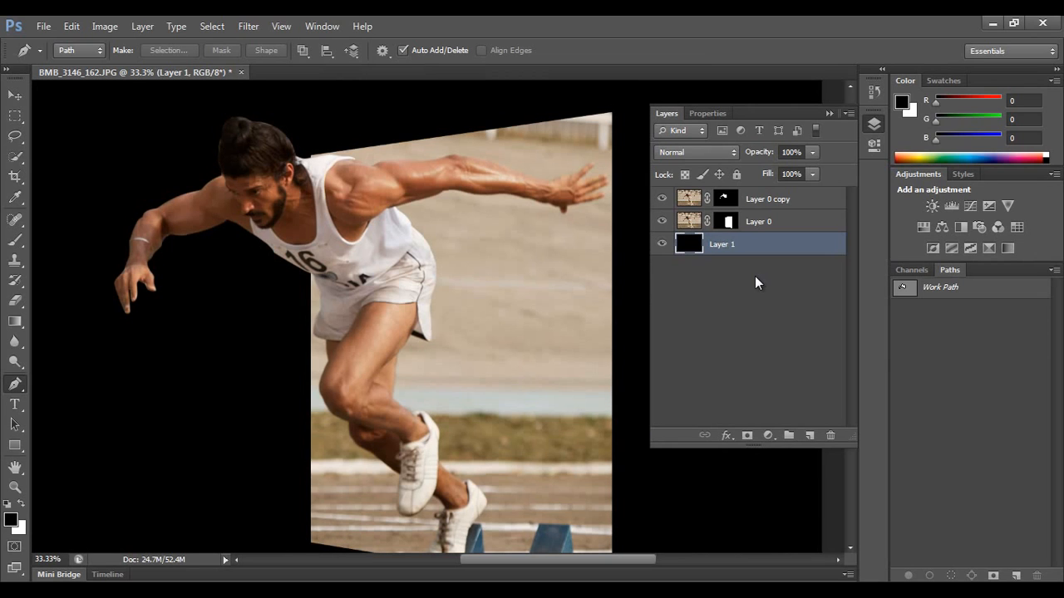
key(ctrl+minus)
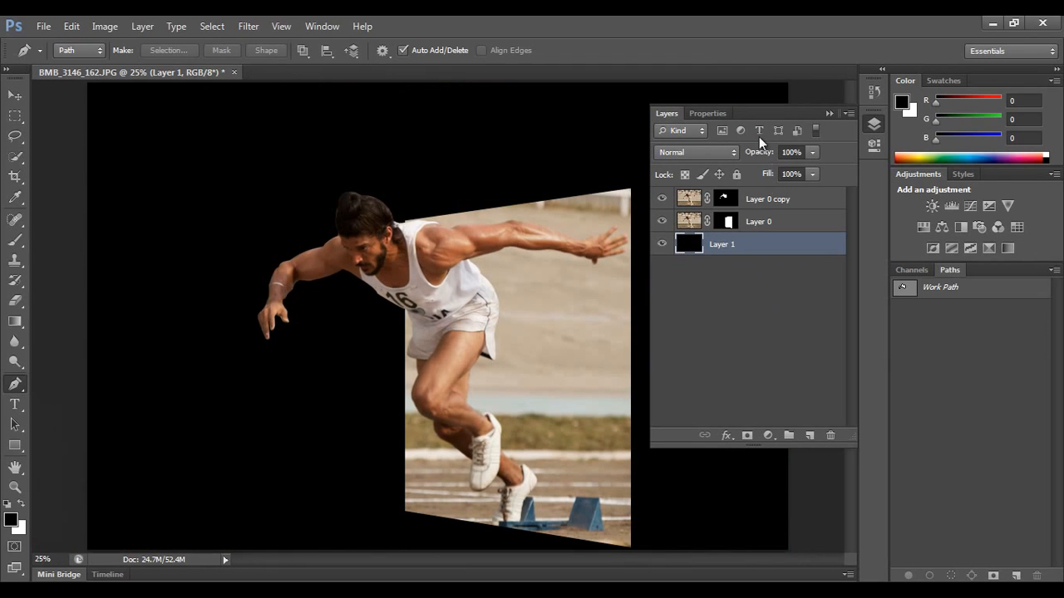
click(828, 113)
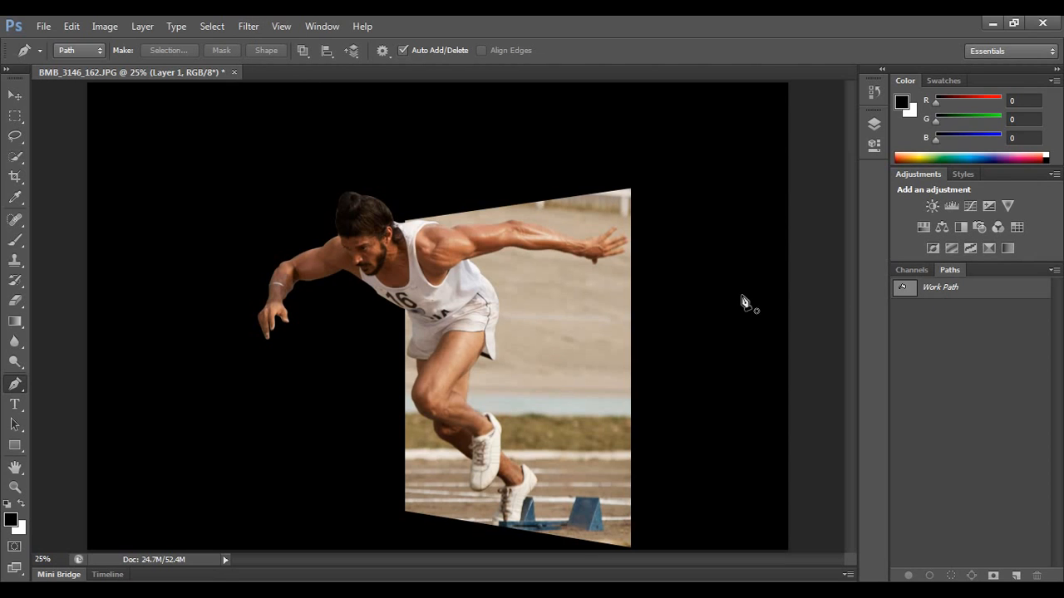
Step: Load Layer 0's mask as a selection and add a new empty layer directly above Layer 0
click(864, 124)
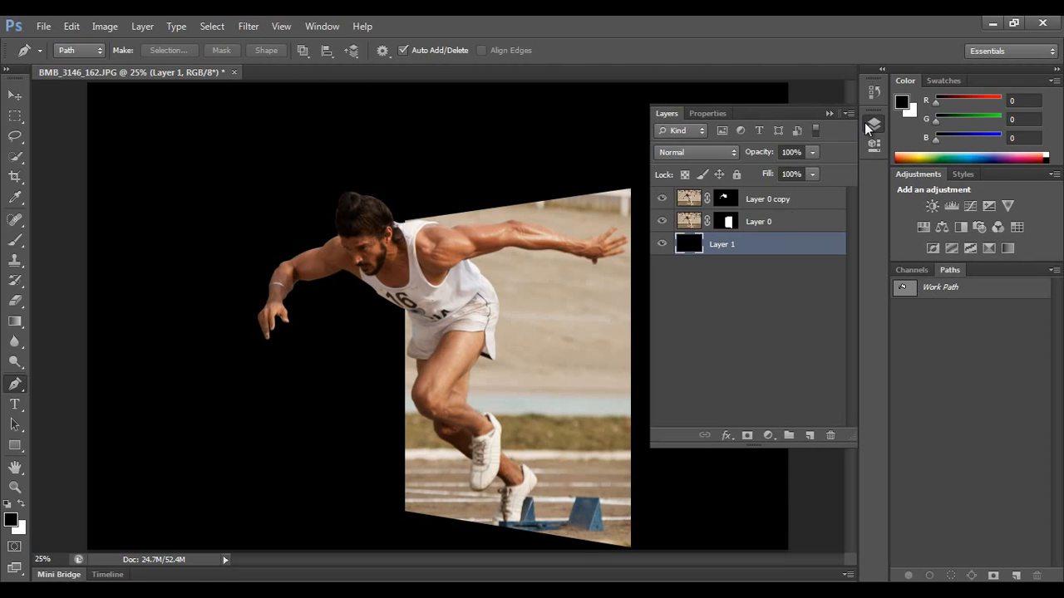
ctrl+click(735, 223)
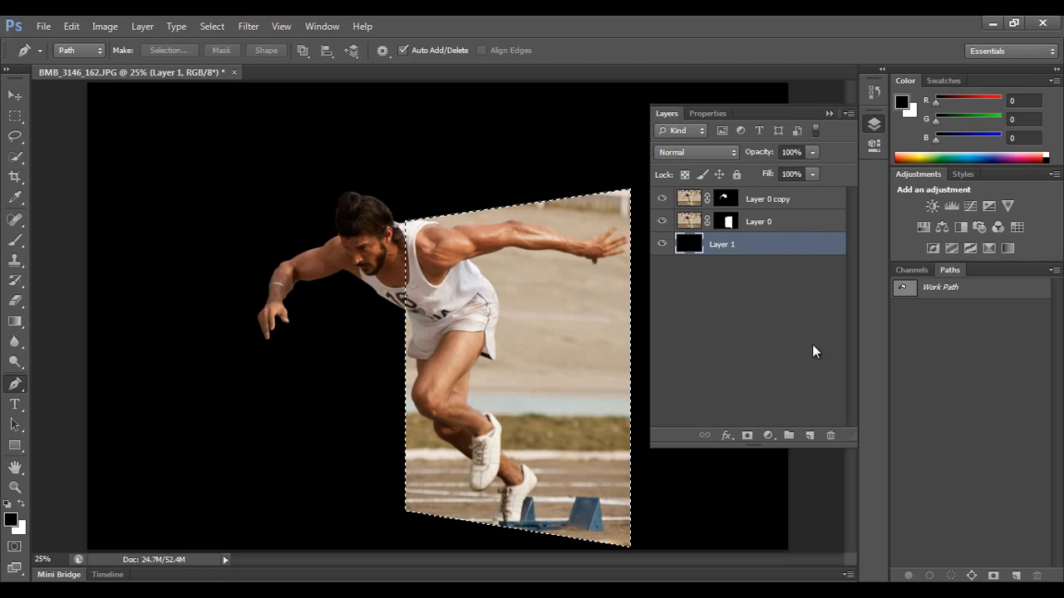
click(725, 435)
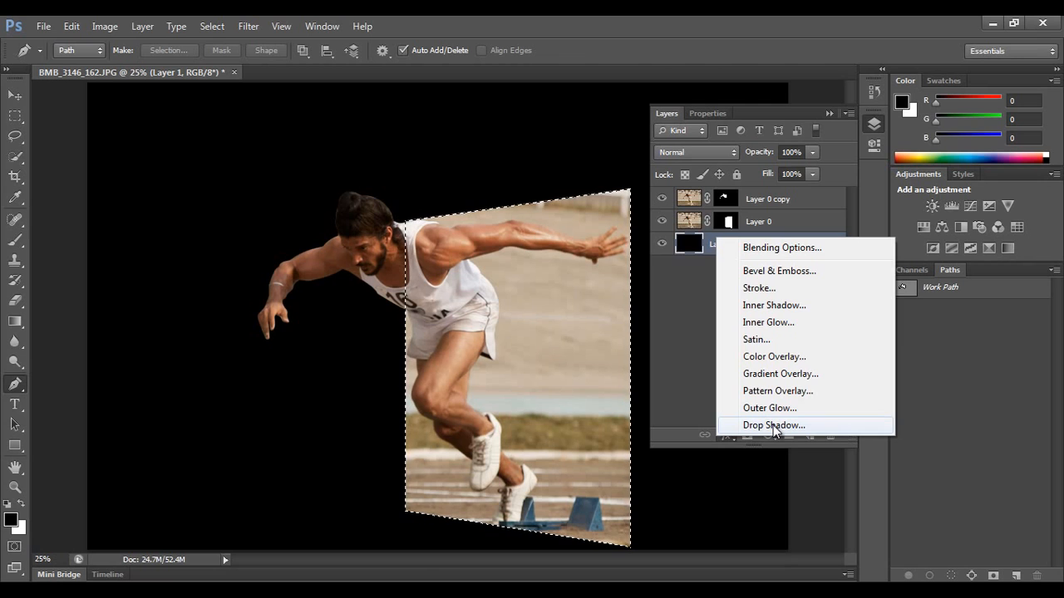
click(702, 325)
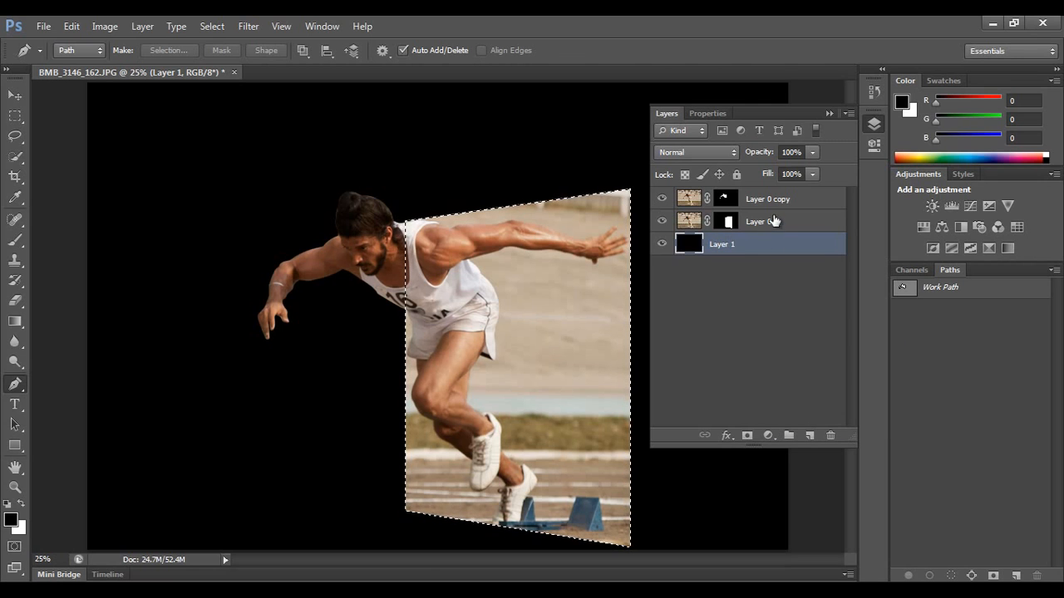
click(763, 223)
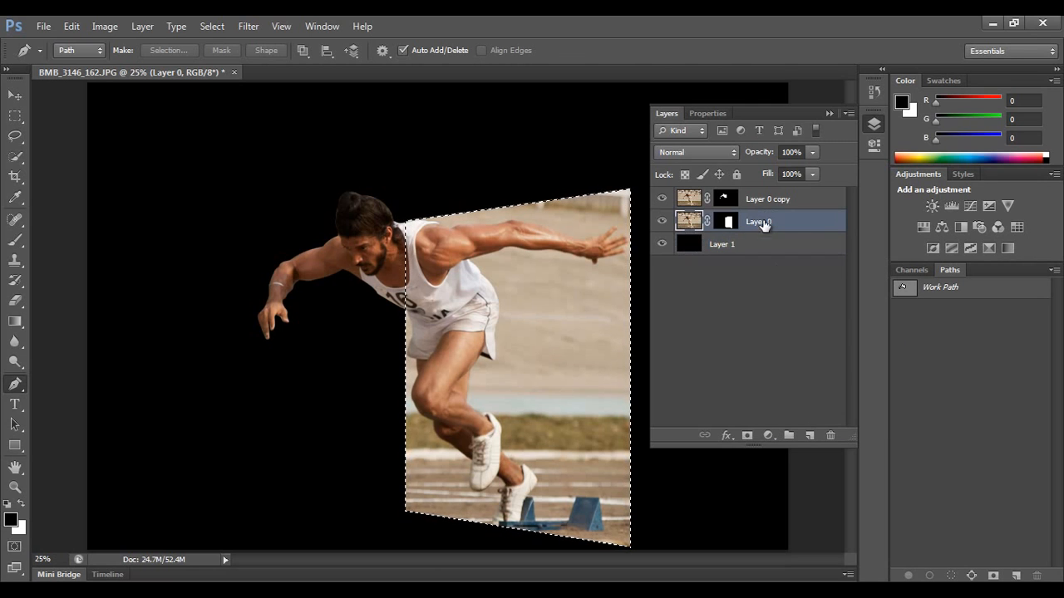
click(809, 436)
click(726, 436)
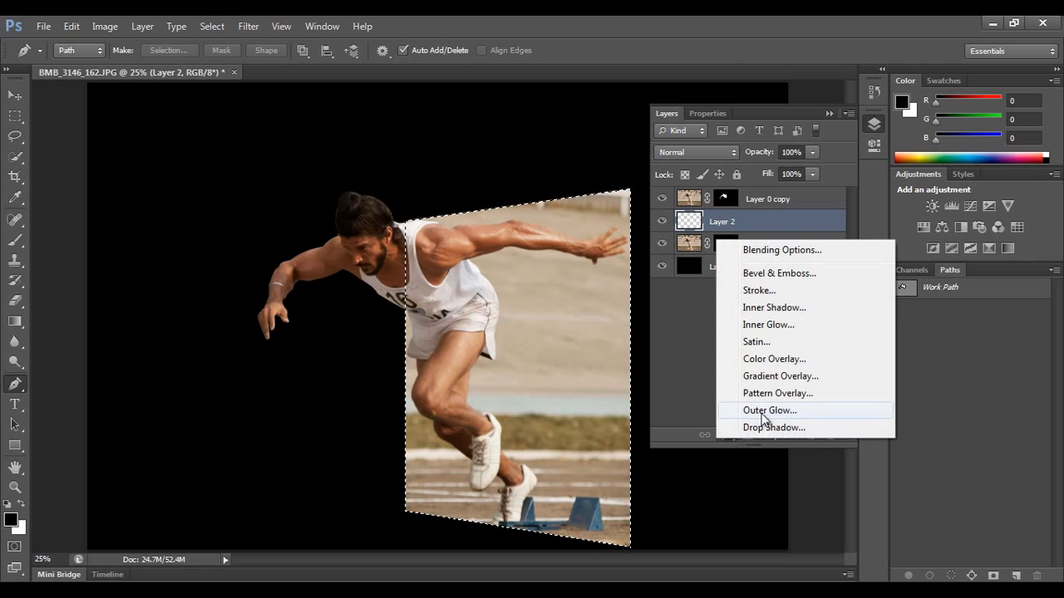
click(686, 348)
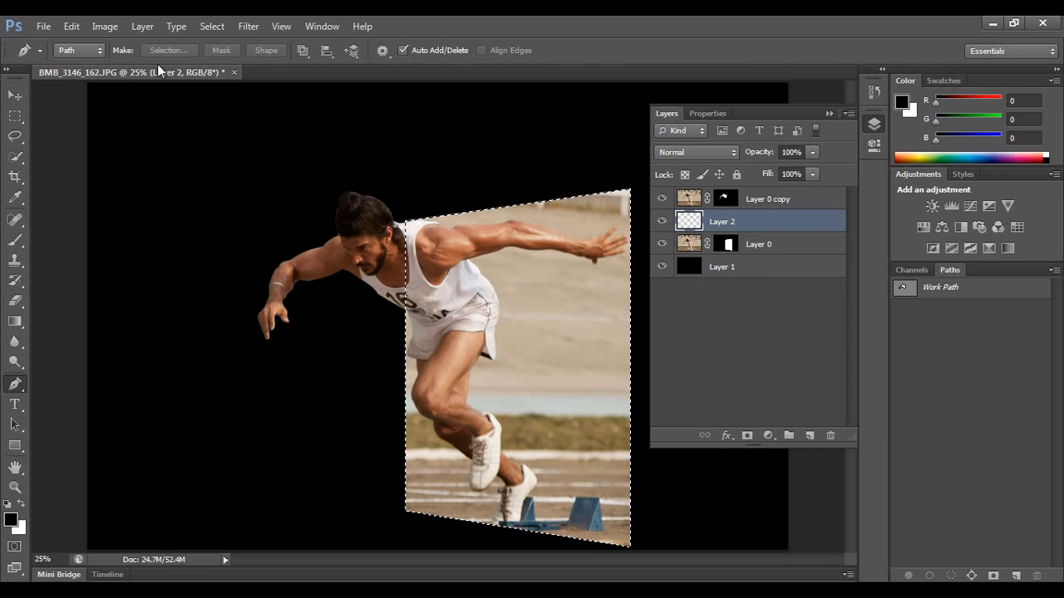
Step: Set up a stroke for the selection on Layer 2 with white (ffffff) as its color
click(73, 28)
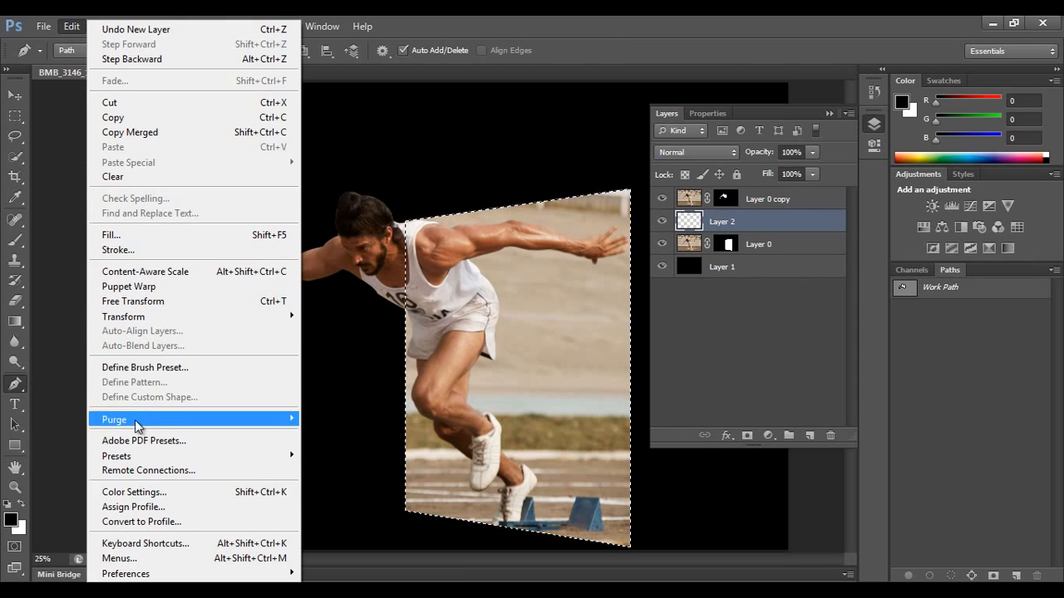
click(158, 249)
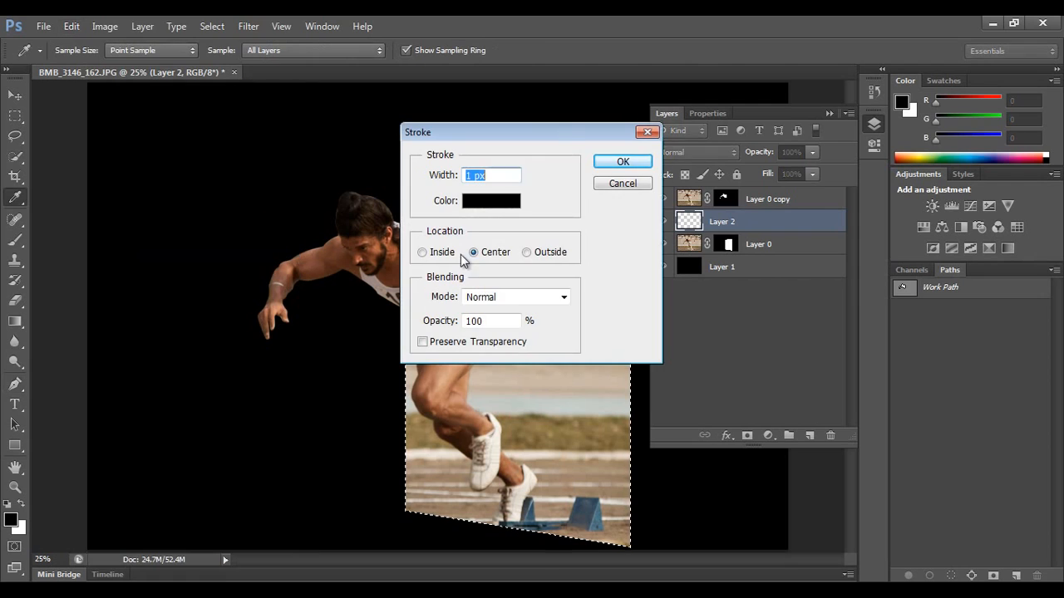
click(503, 204)
drag(599, 242, 428, 150)
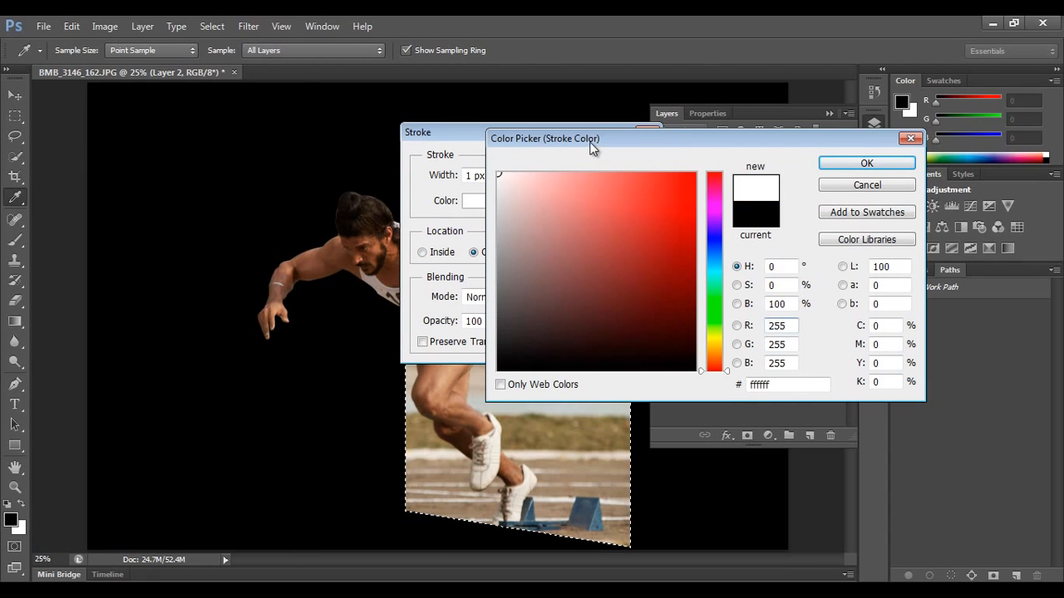
click(866, 163)
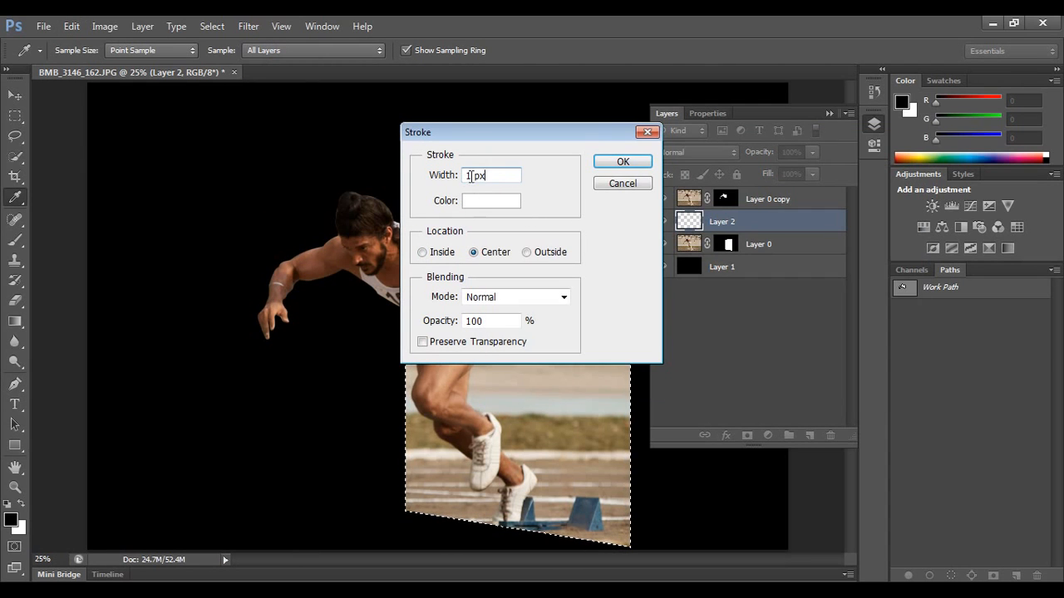
Step: Try a 50 px white stroke centered on the selection's edge and undo it
click(617, 160)
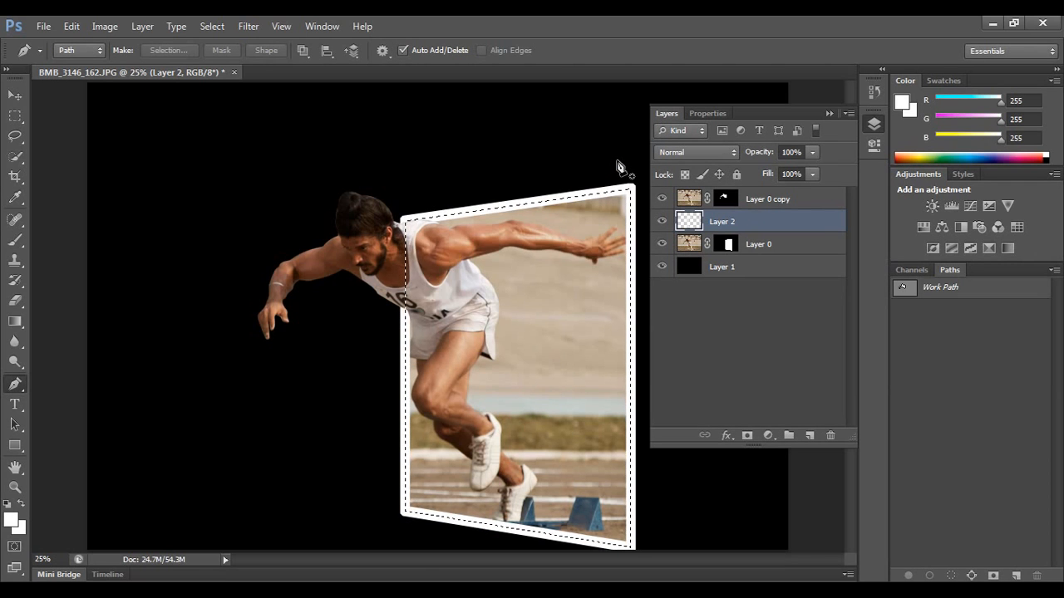
key(ctrl+d)
key(ctrl+z)
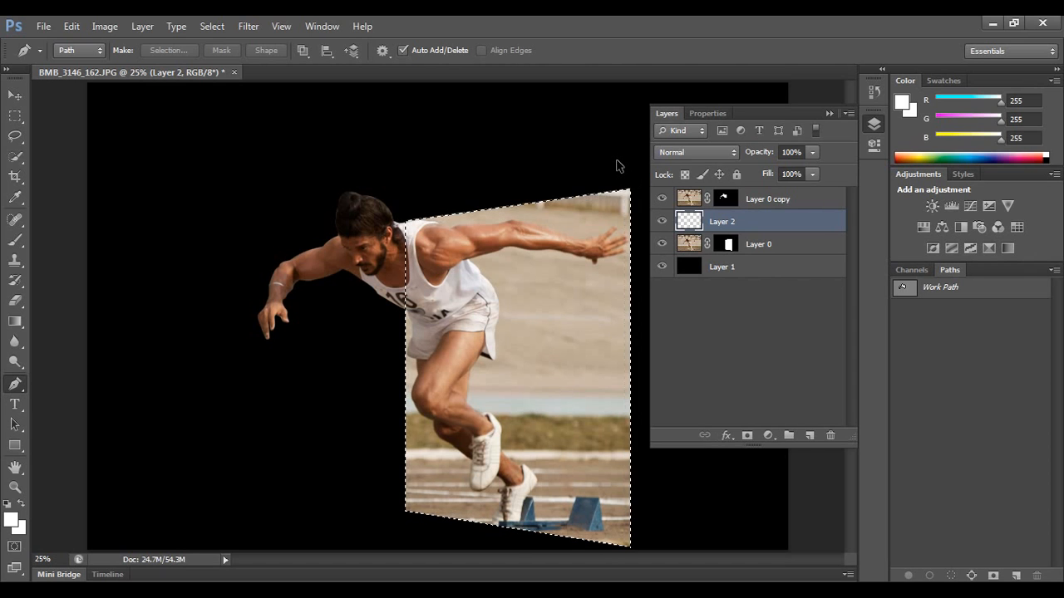
Step: Stroke the selection on Layer 2 with a 25 px white border centered on its edge, and deselect
click(81, 27)
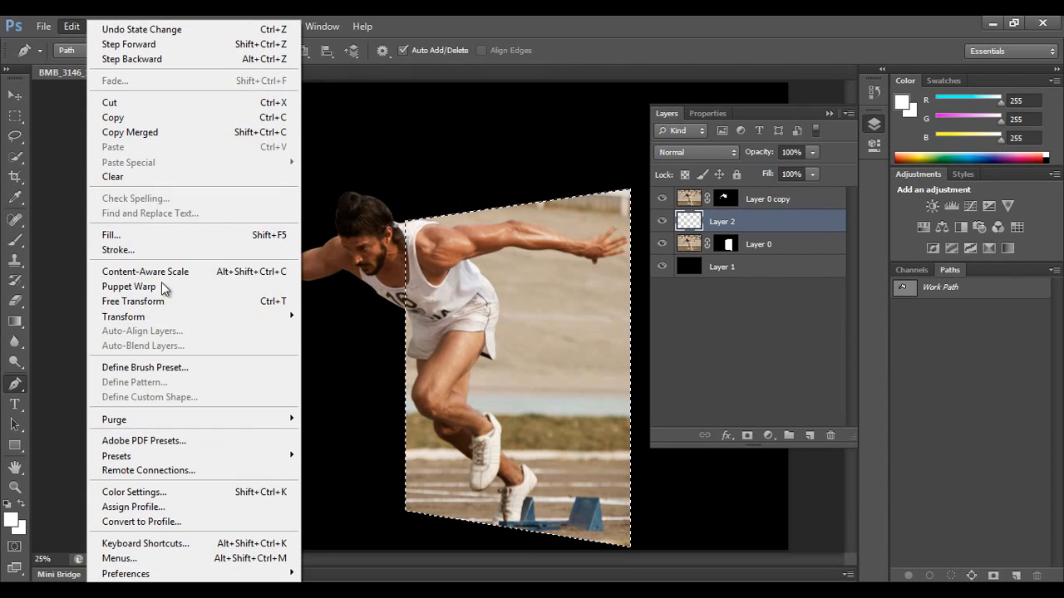
click(116, 248)
click(477, 175)
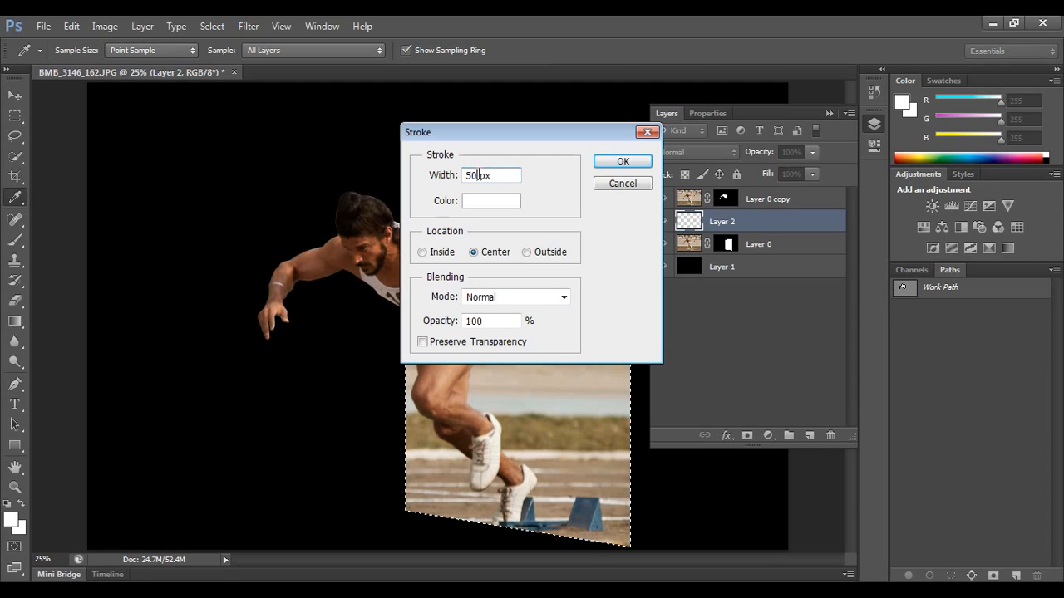
double_click(477, 176)
text(25)
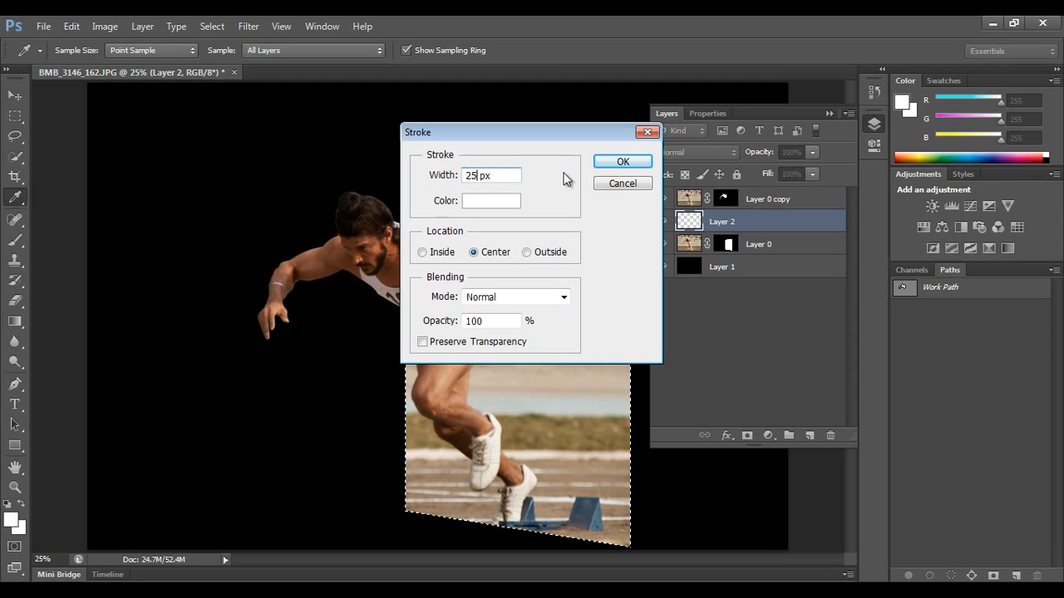
click(617, 163)
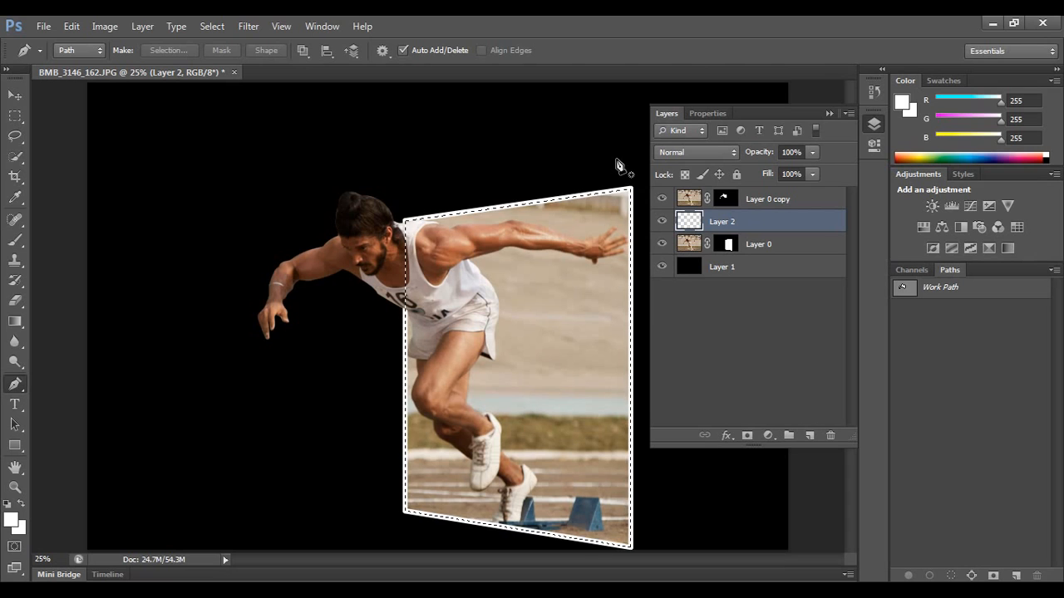
key(ctrl+d)
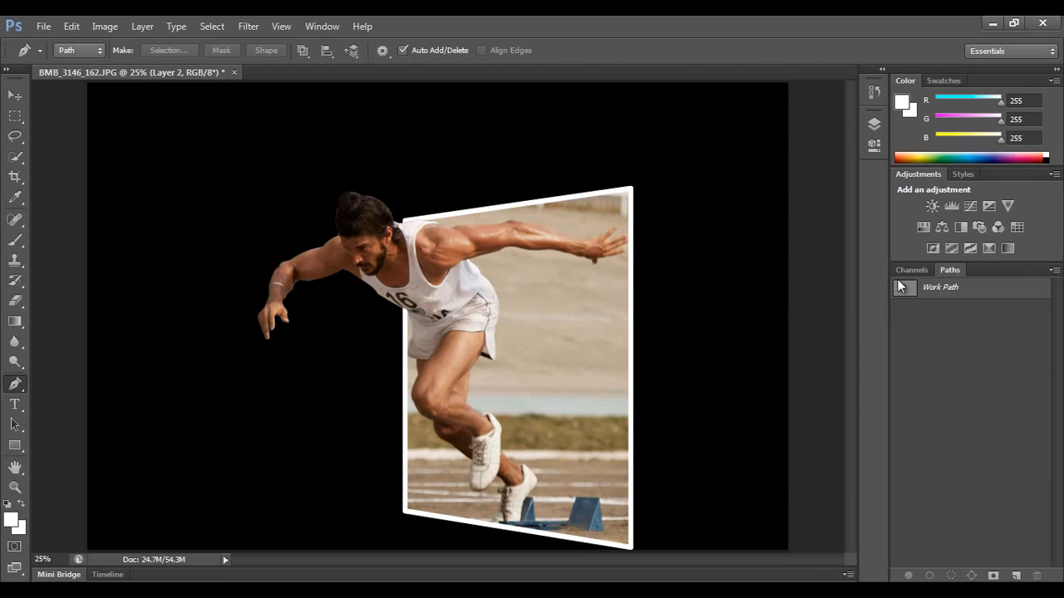
Step: Toggle the visibility of Layer 0 copy to compare the image with and without the runner's protruding upper body
click(873, 124)
click(696, 199)
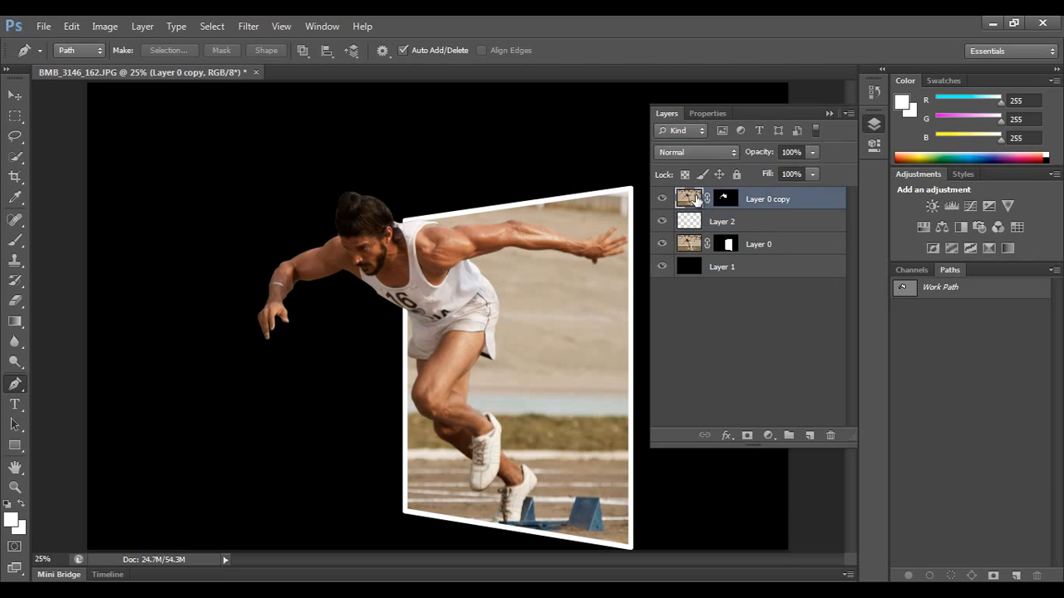
click(663, 199)
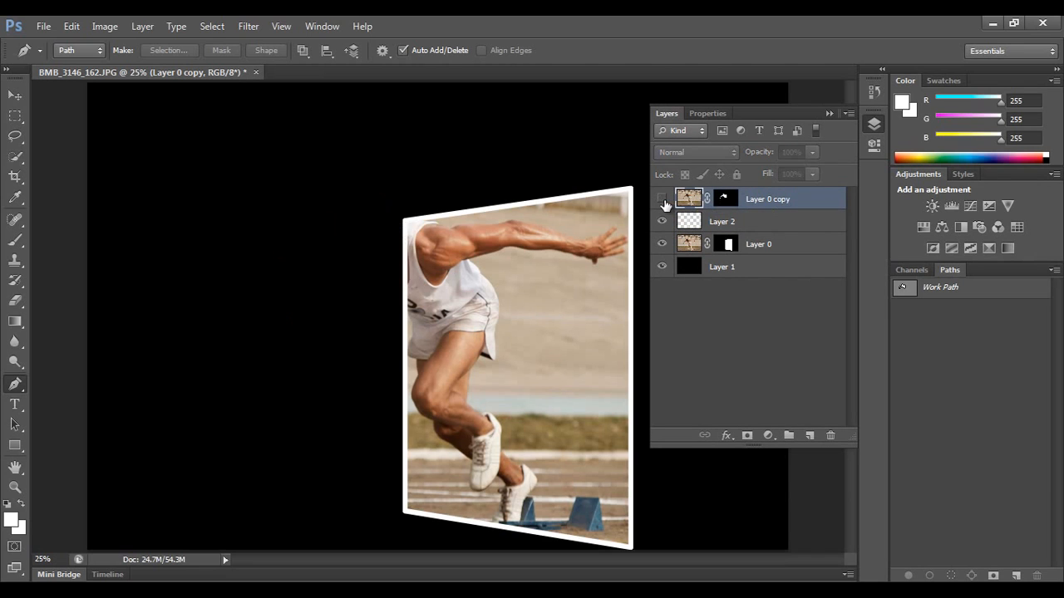
click(662, 200)
click(662, 199)
click(662, 200)
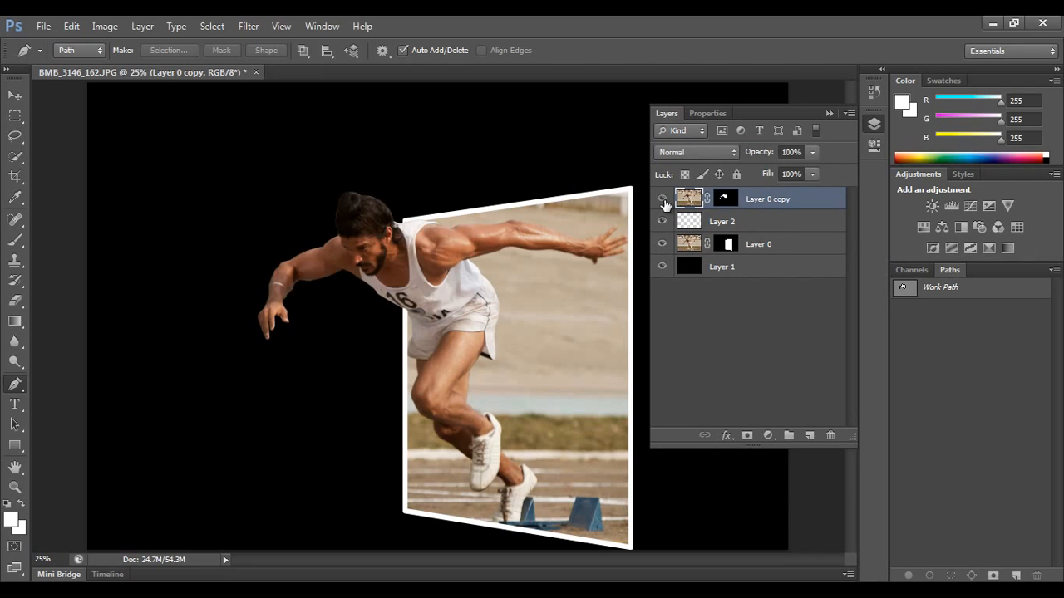
click(662, 199)
click(662, 199)
click(663, 199)
click(663, 199)
click(143, 27)
mouse_move(141, 66)
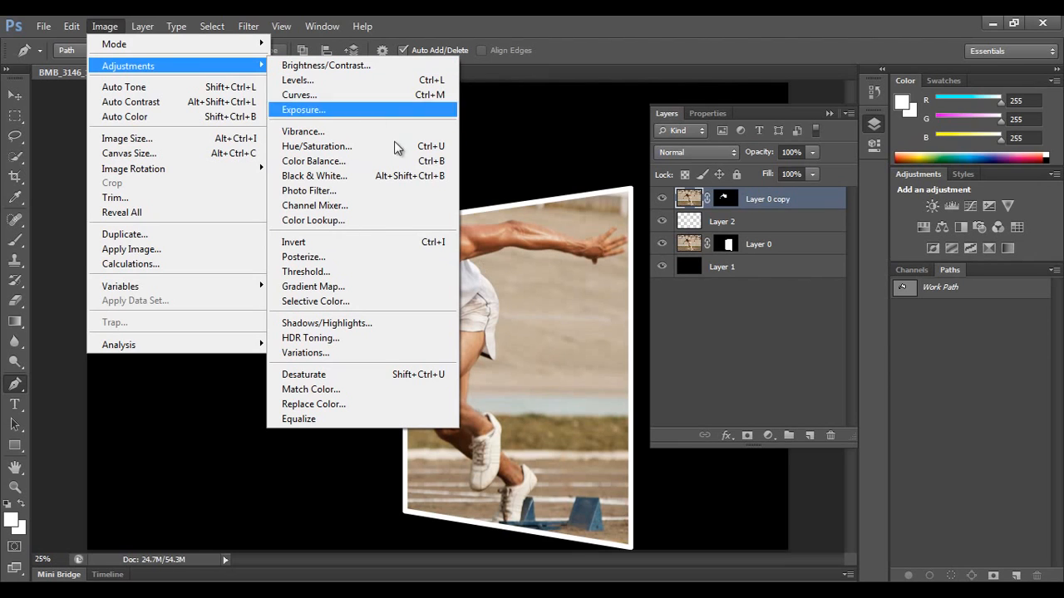
click(720, 344)
Step: Hide Layer 0 copy and Layer 2 to inspect the masked Layer 0 alone, and show both layers again
click(661, 198)
click(662, 221)
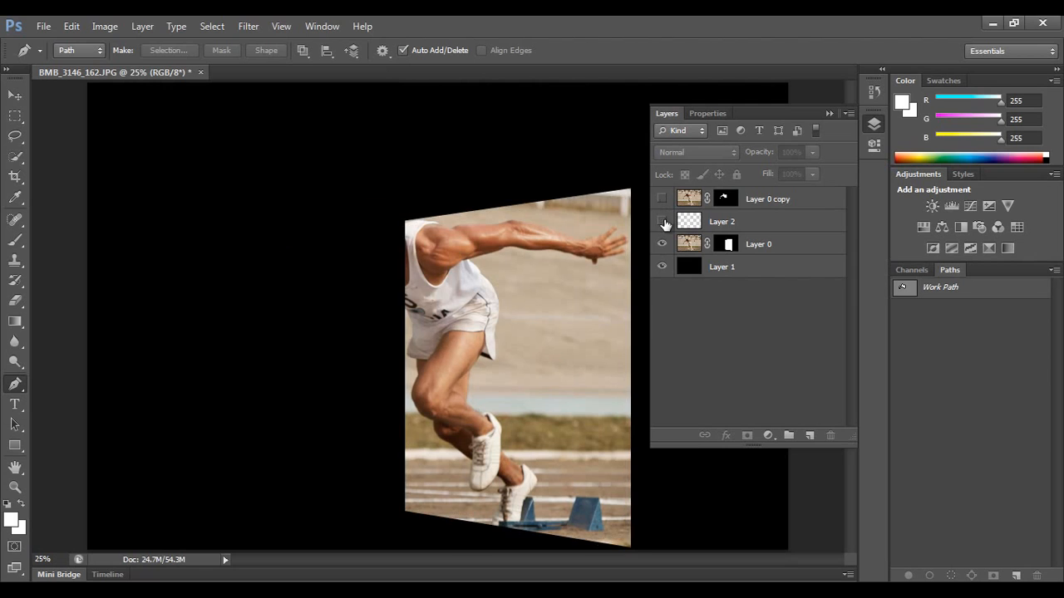
click(684, 243)
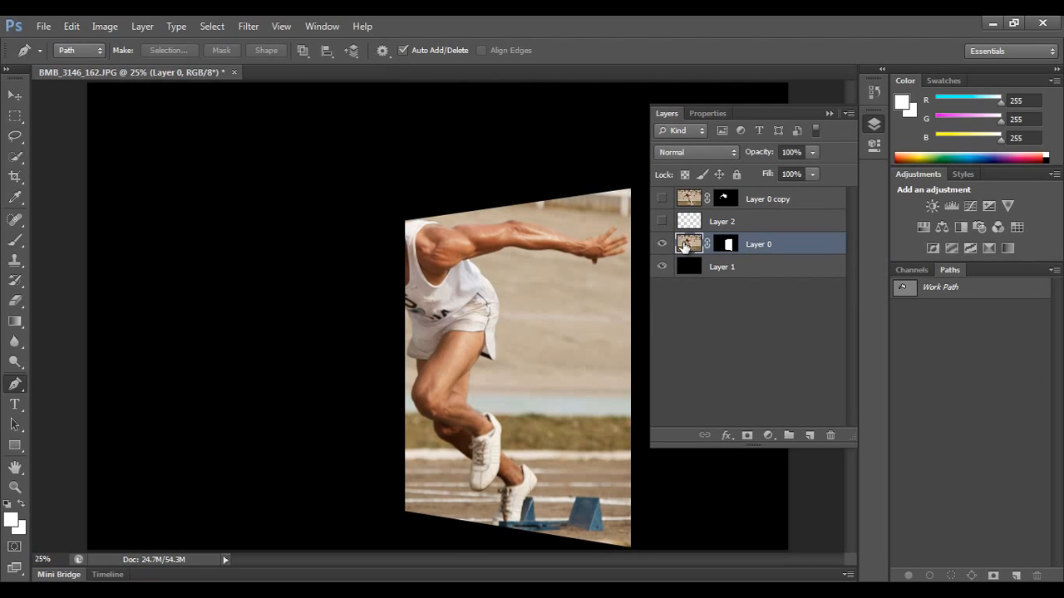
click(662, 222)
click(661, 198)
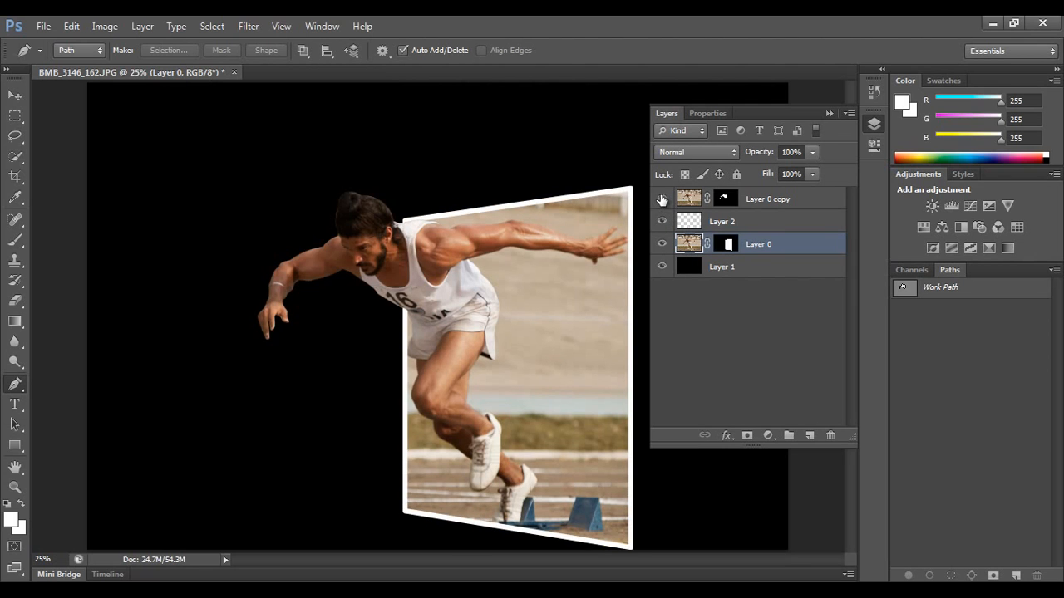
click(827, 114)
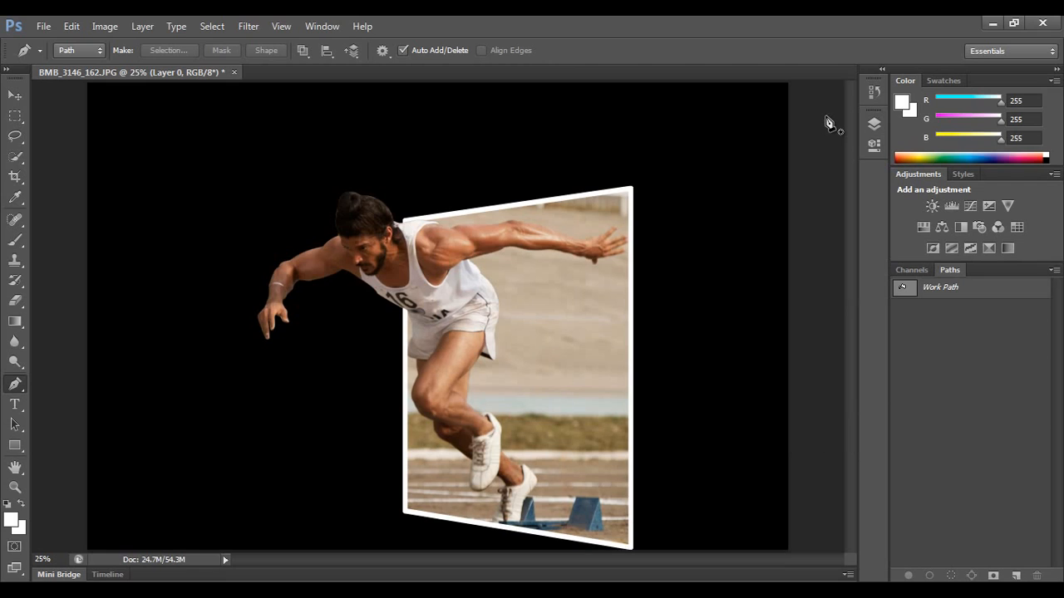